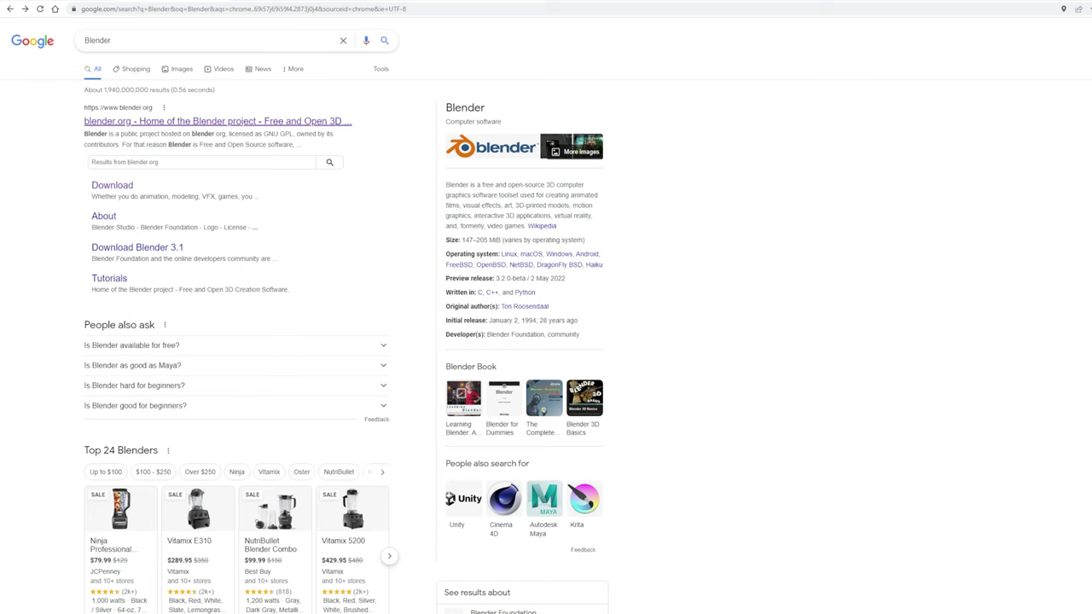
Open the blender.org official site from the Google 'Blender' results.
click(134, 122)
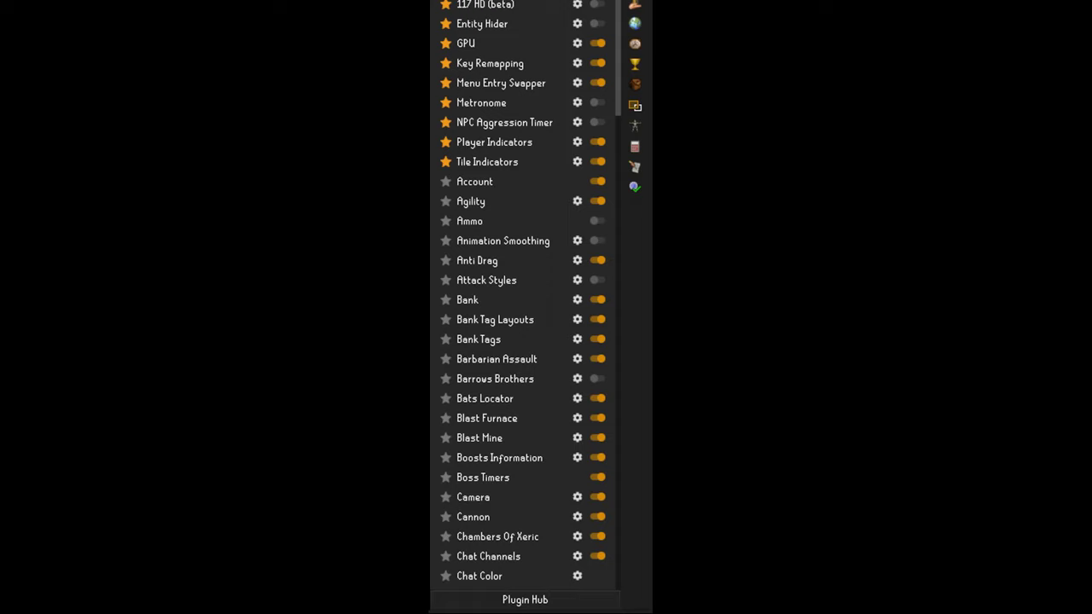
Search RuneLite's Plugin Hub for 'model' to find the Model Exporter plugin.
click(543, 600)
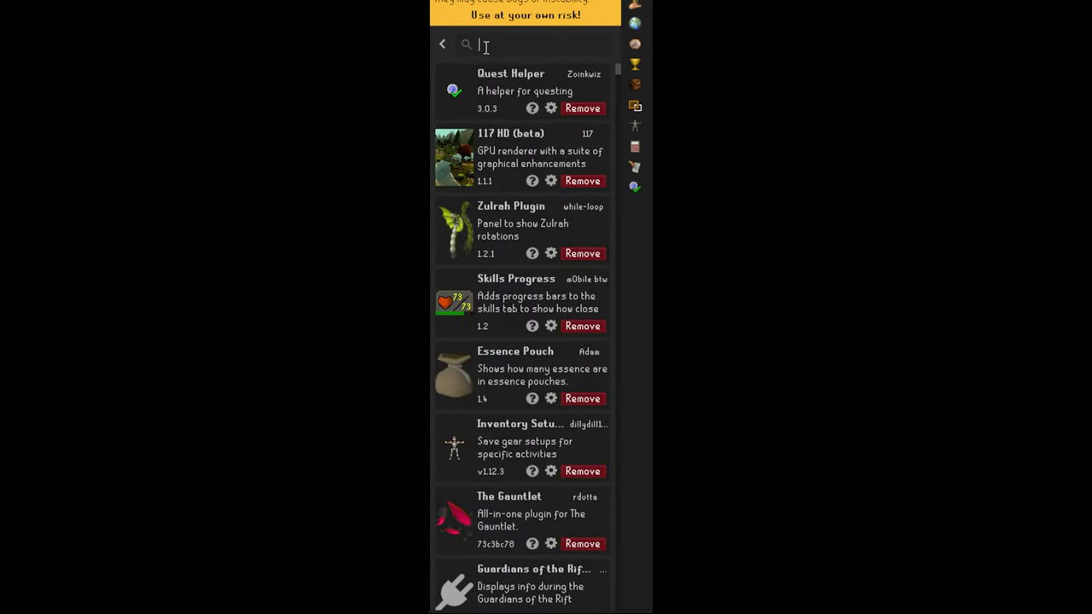
text(model)
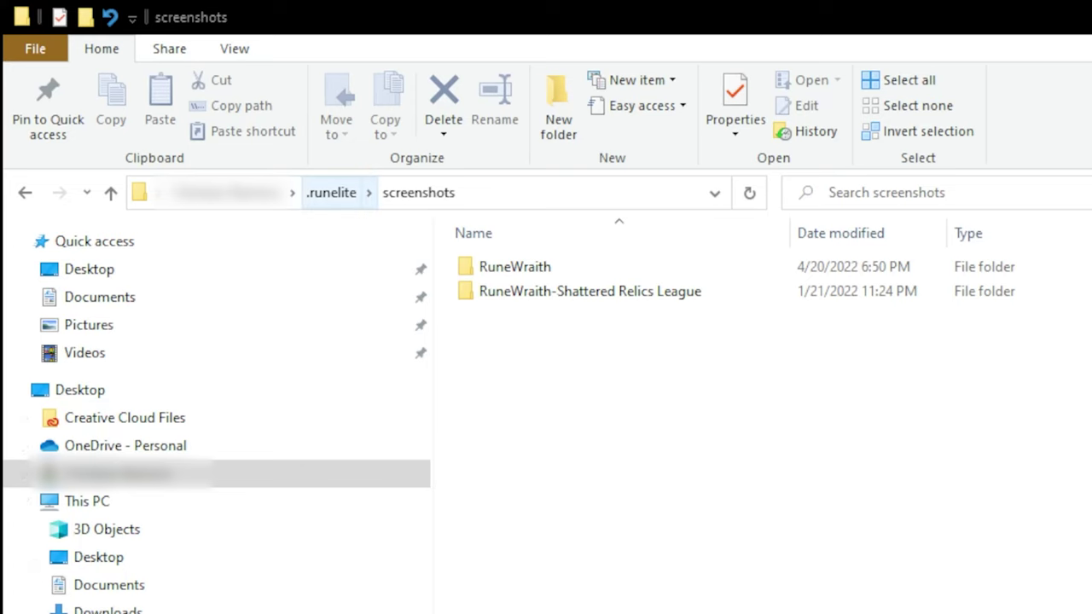
Go up to .runelite, open its models folder, and select all exported OBJ/MTL files.
click(331, 193)
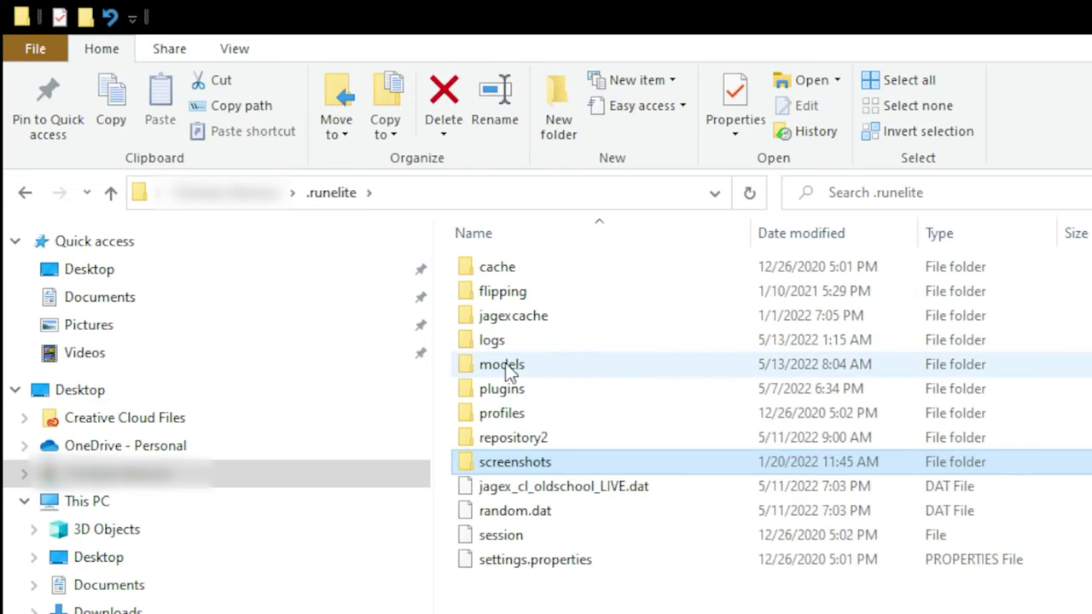
click(549, 373)
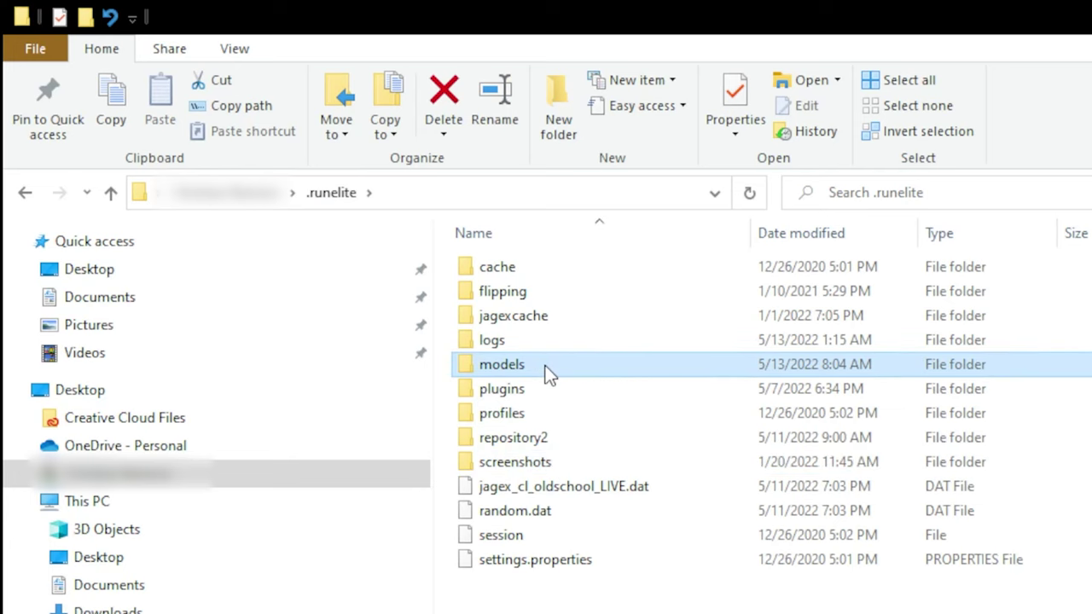
double_click(549, 375)
key(ctrl+a)
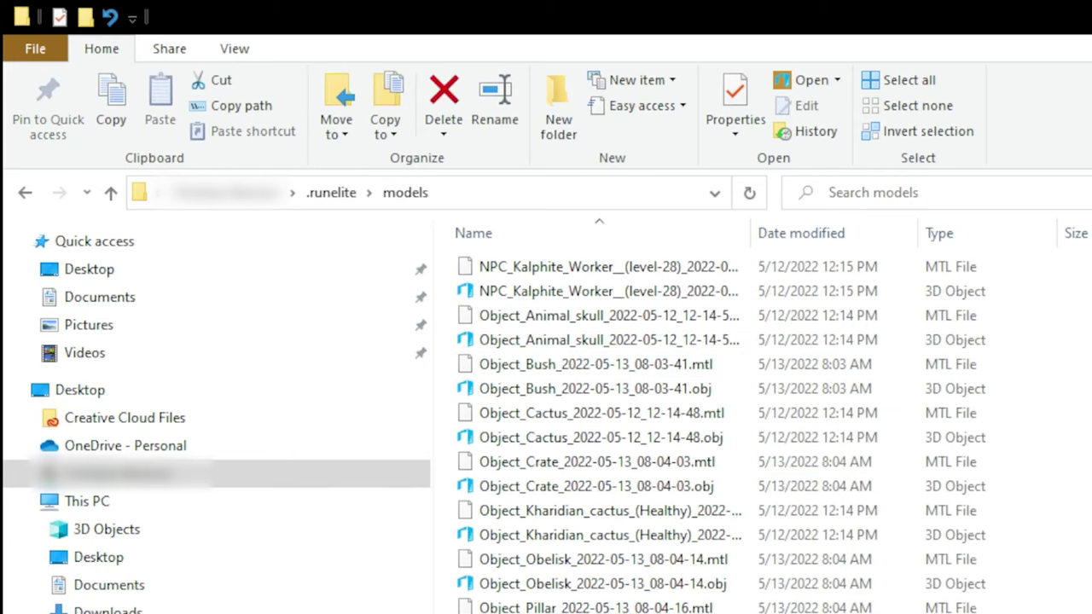
key(Escape)
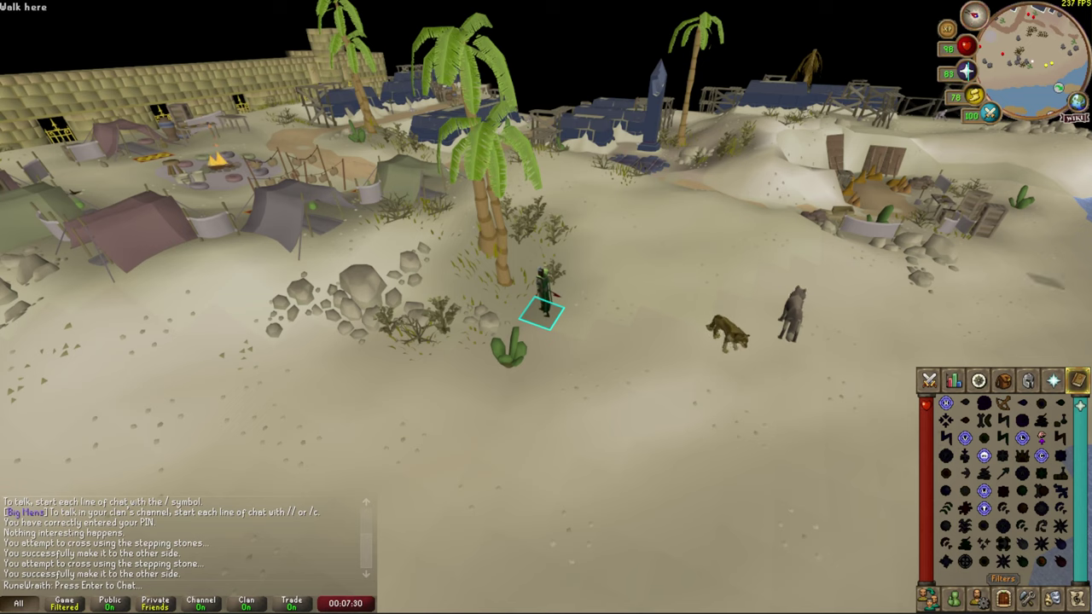
Zoom and tilt the game camera to frame the character, palm tree and cactus.
scroll(546, 307, up, 5)
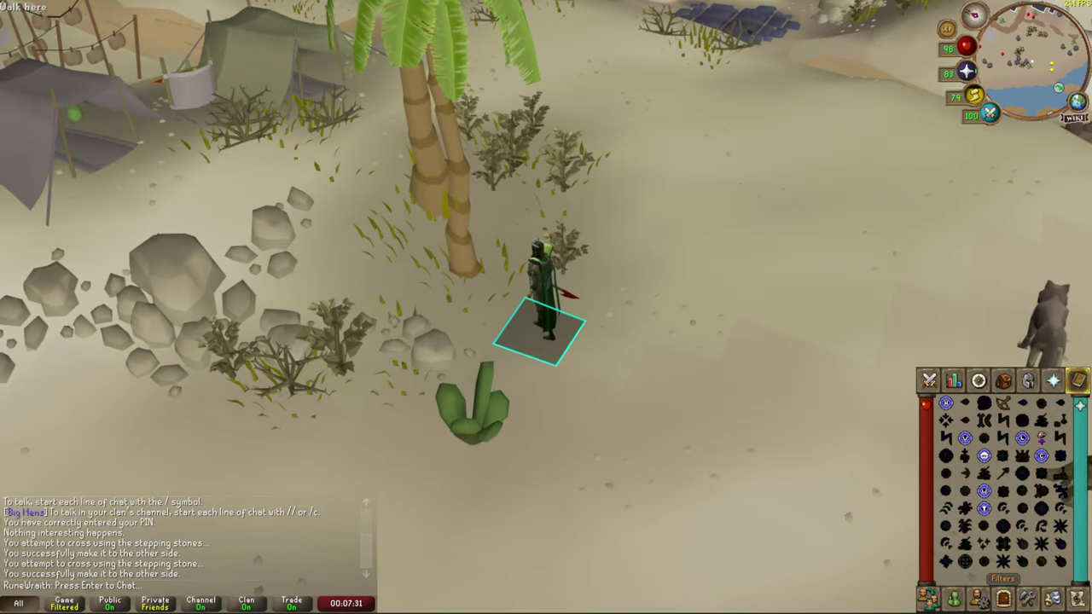
middle_drag(575, 349, 558, 337)
scroll(547, 350, down, 3)
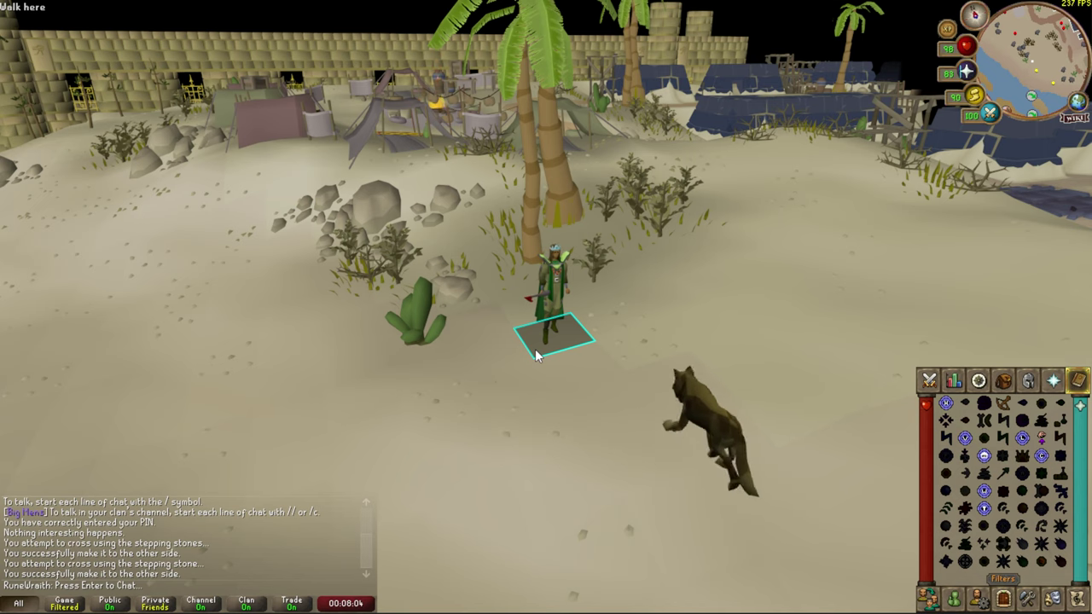
Export the bush, tent and tanning line as 3D models.
right_click(372, 272)
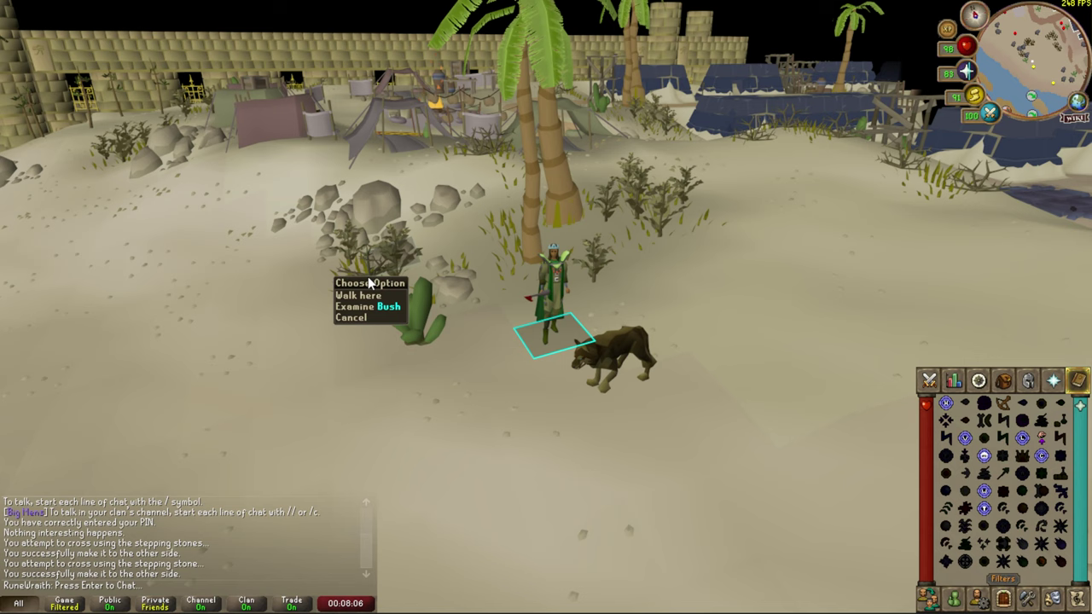
middle_drag(385, 228, 392, 258)
right_click(393, 322)
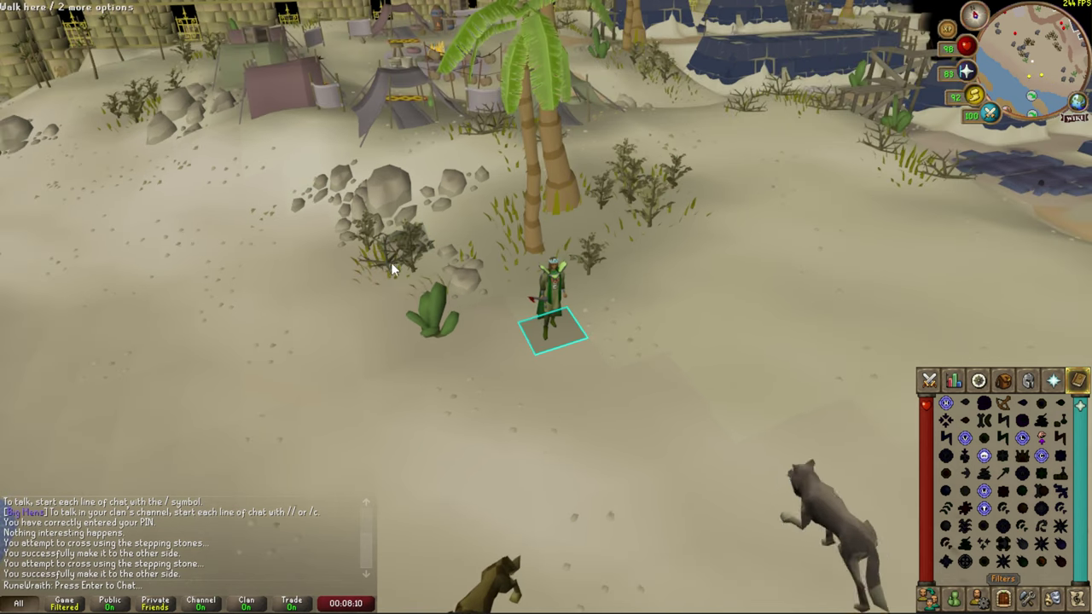
right_click(389, 271)
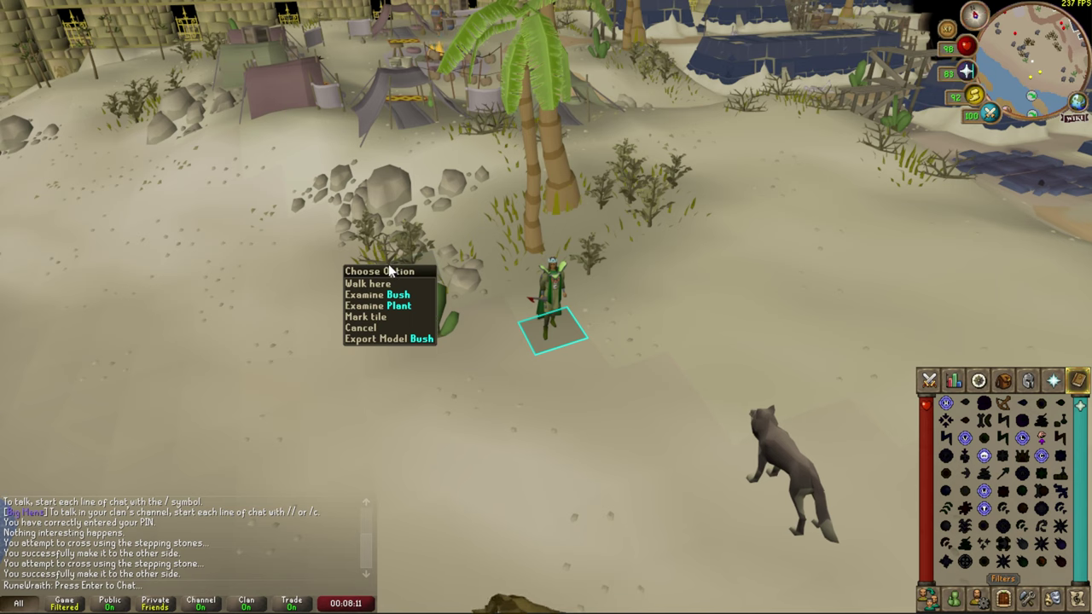
click(373, 340)
key(Up)
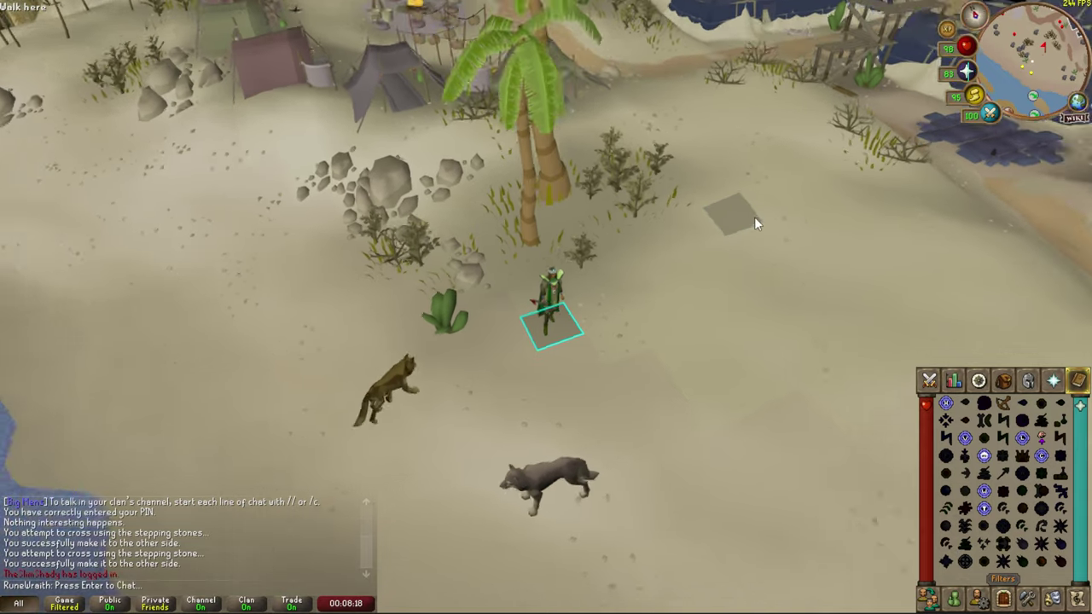
key(Left)
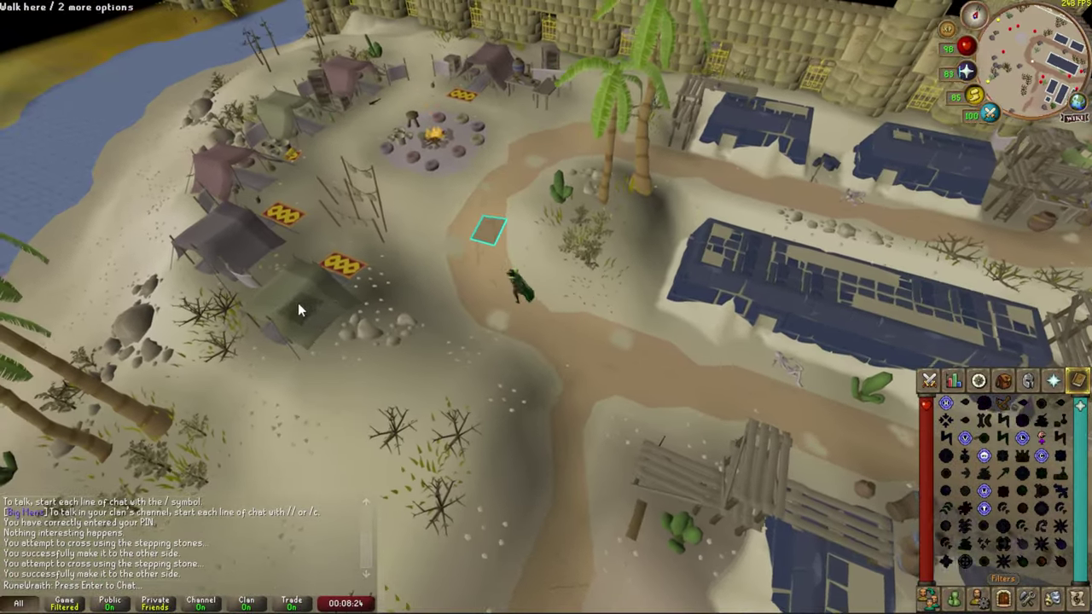
right_click(298, 305)
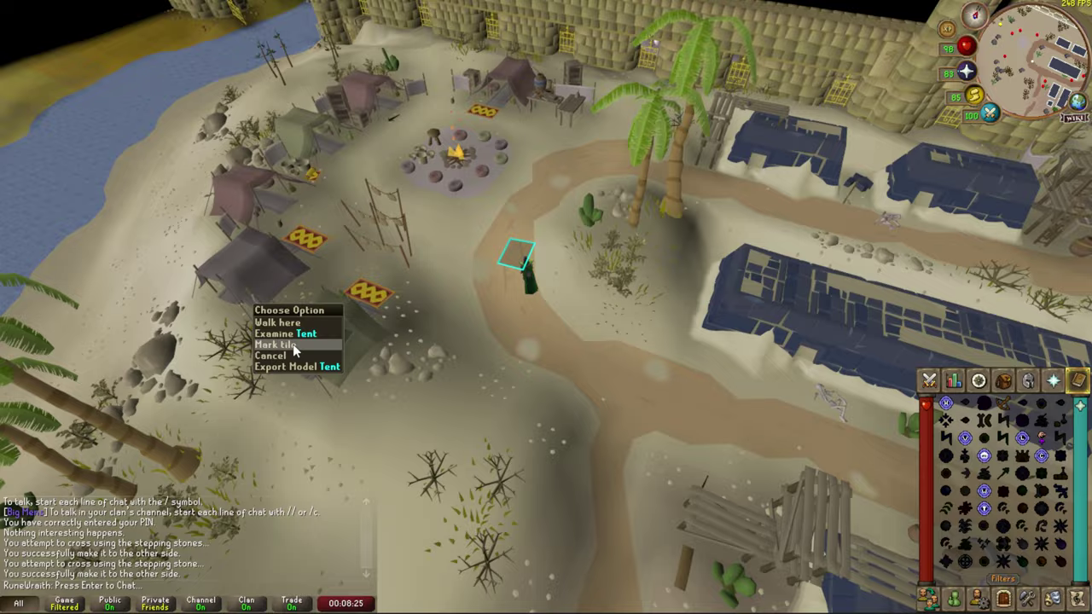
click(291, 366)
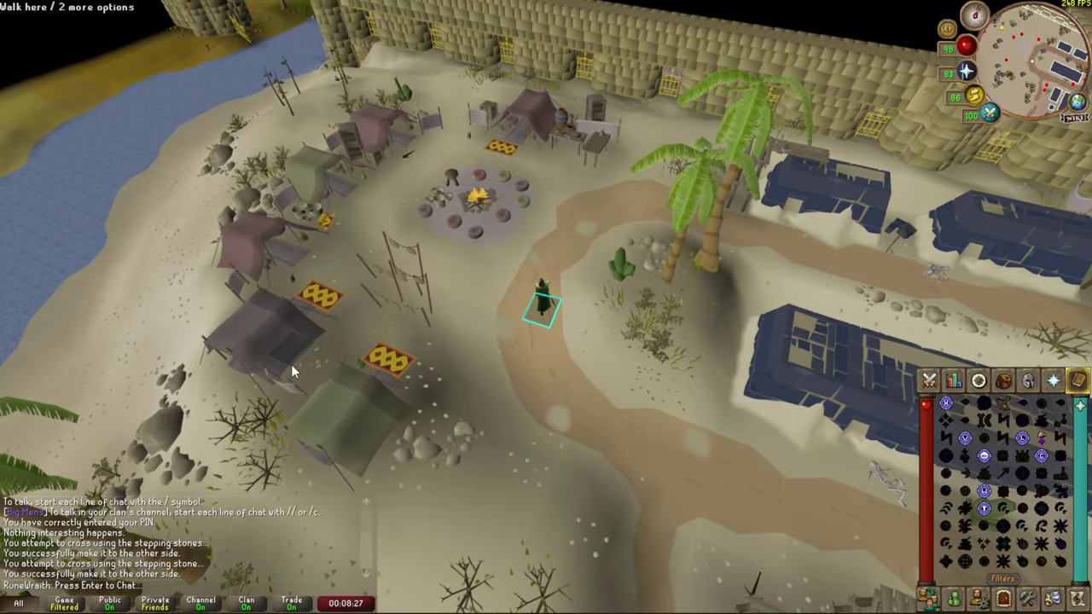
right_click(413, 279)
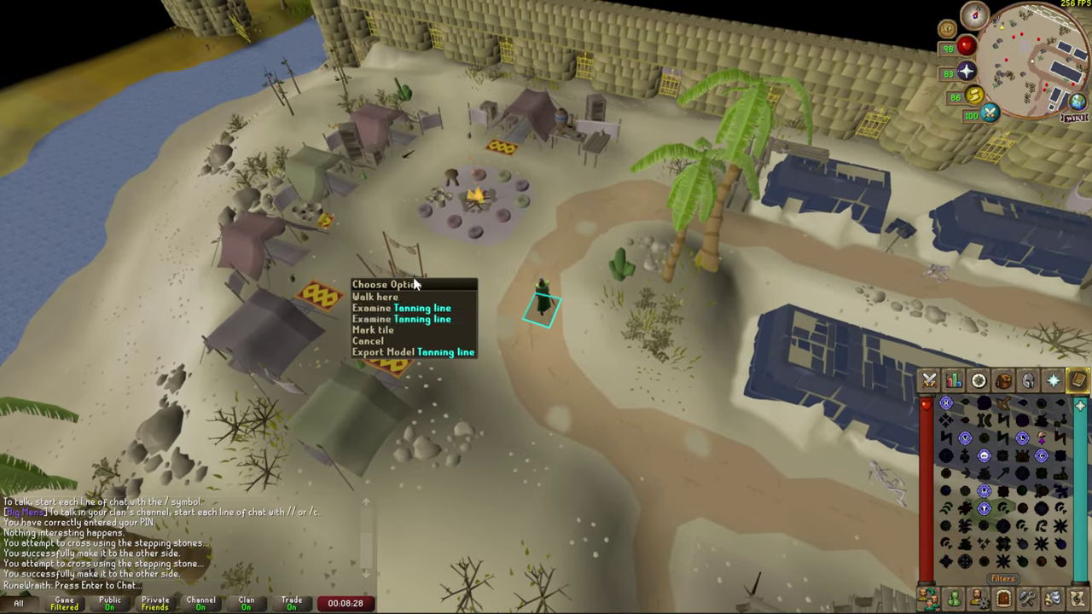
click(384, 352)
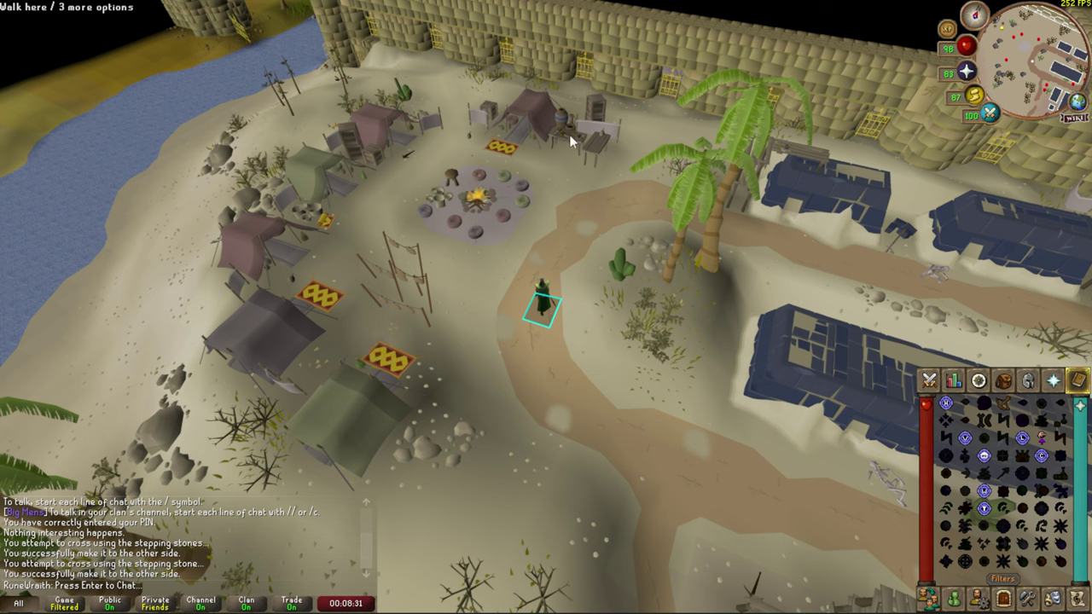
Export the table, crate and skeleton as 3D models.
right_click(569, 134)
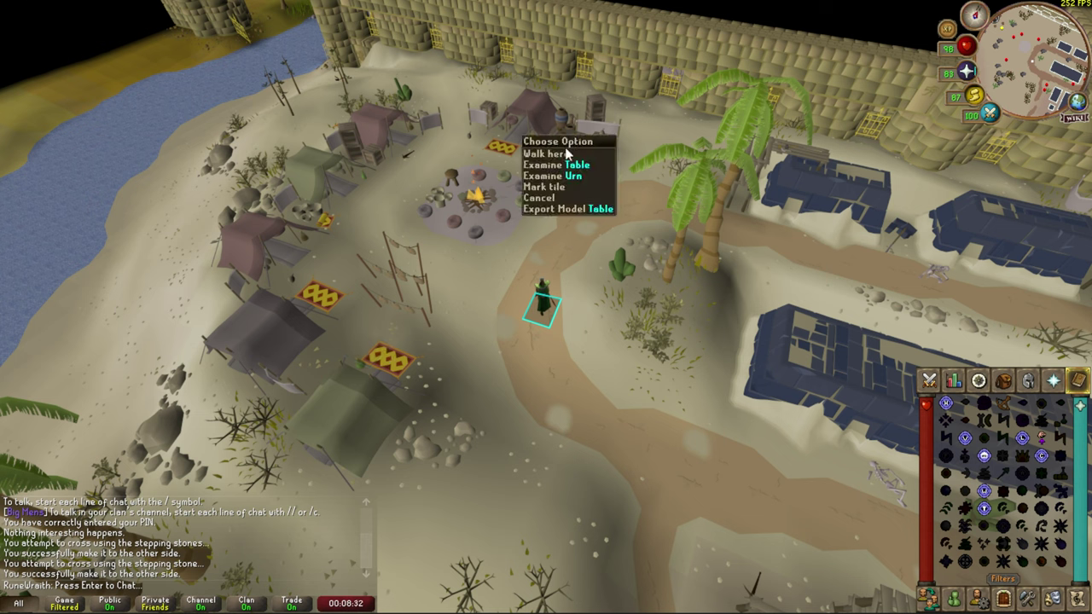
click(554, 207)
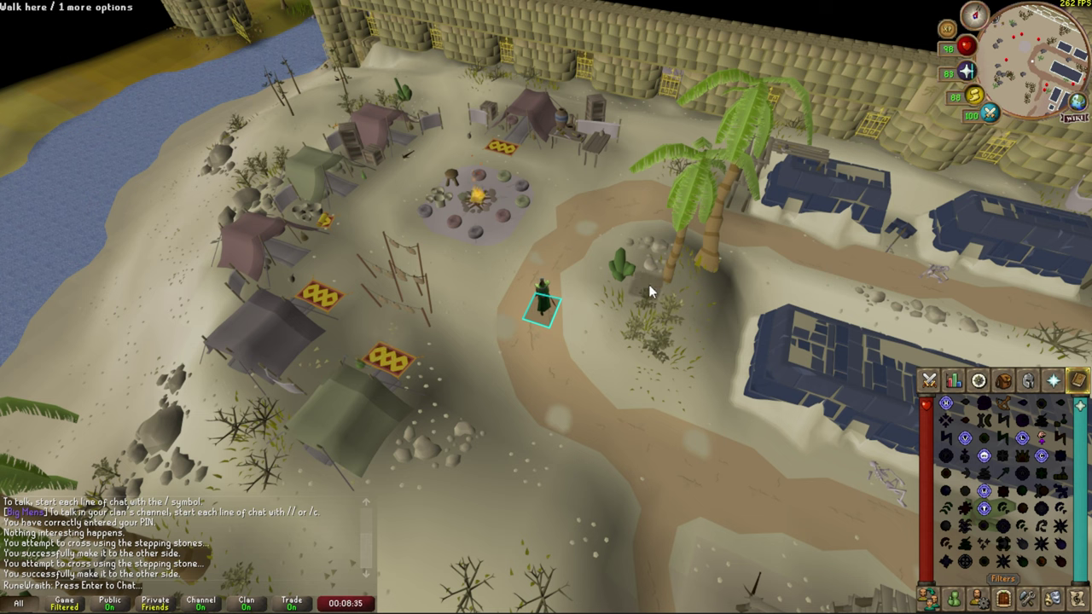
right_click(375, 159)
click(368, 219)
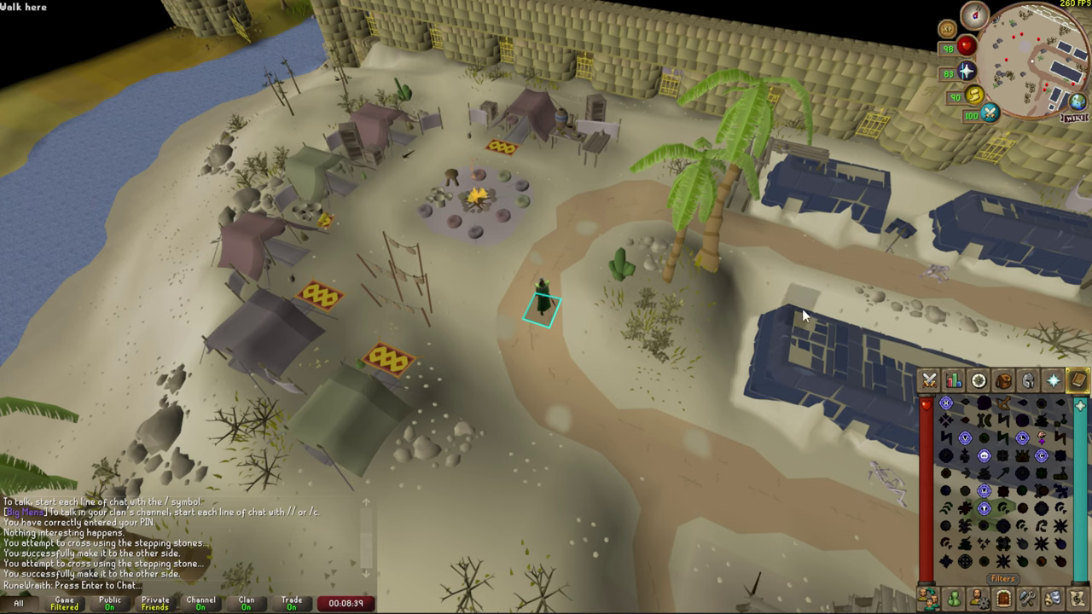
right_click(823, 385)
key(Left)
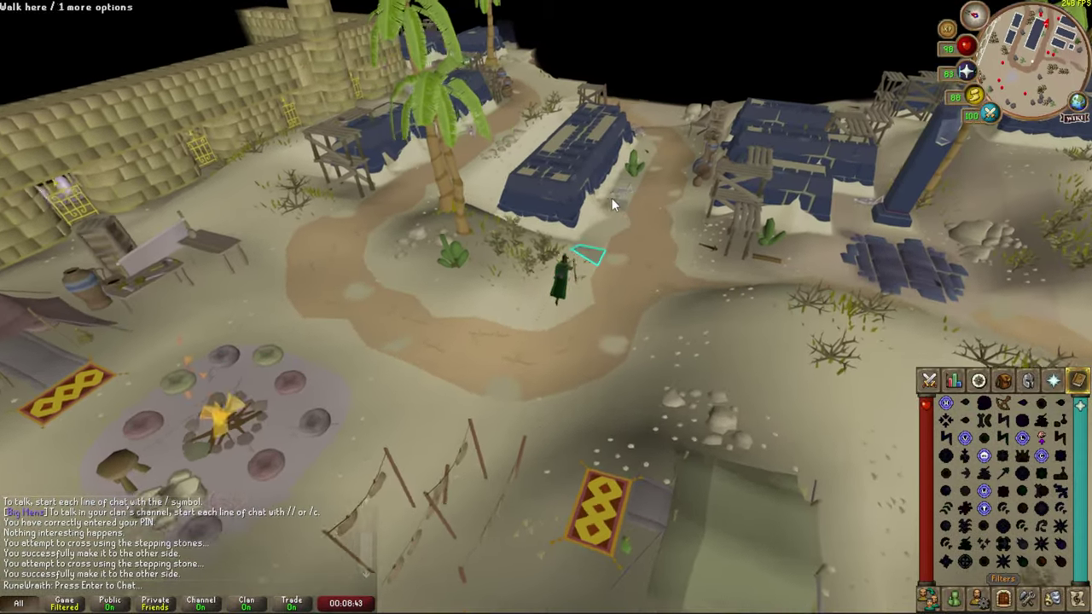
right_click(611, 198)
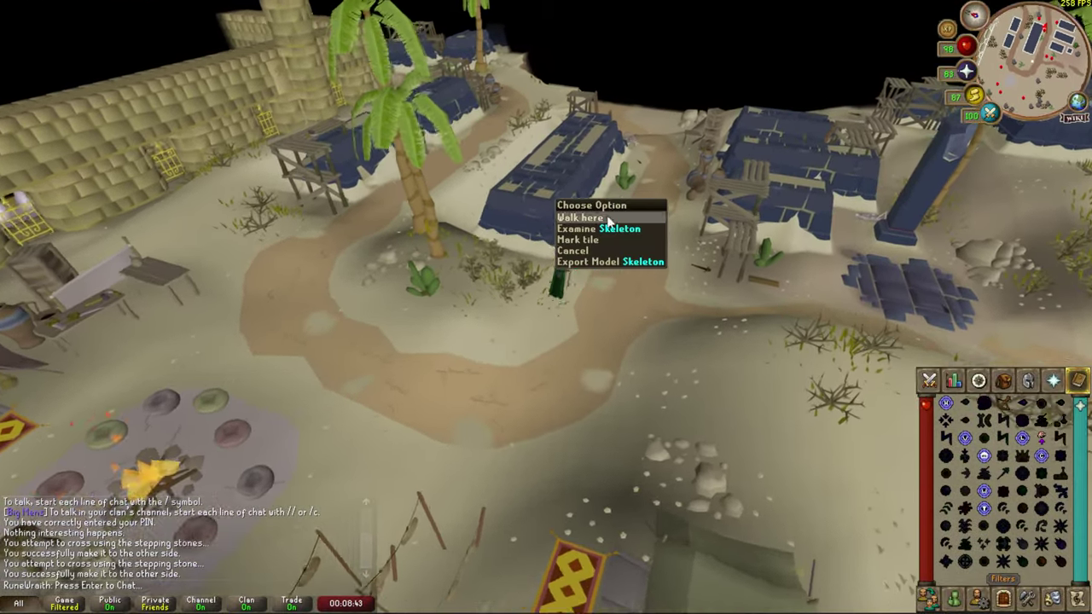
click(603, 263)
Check the actions offered by the cactus, obelisk, pillar and Blocked Entry near the pyramid.
right_click(658, 331)
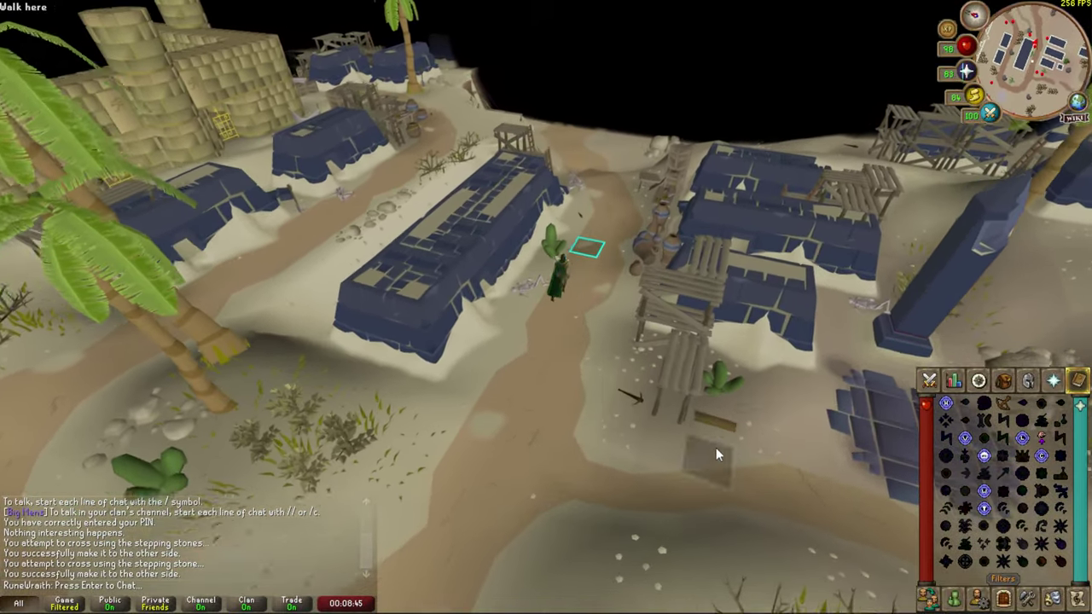
key(Left)
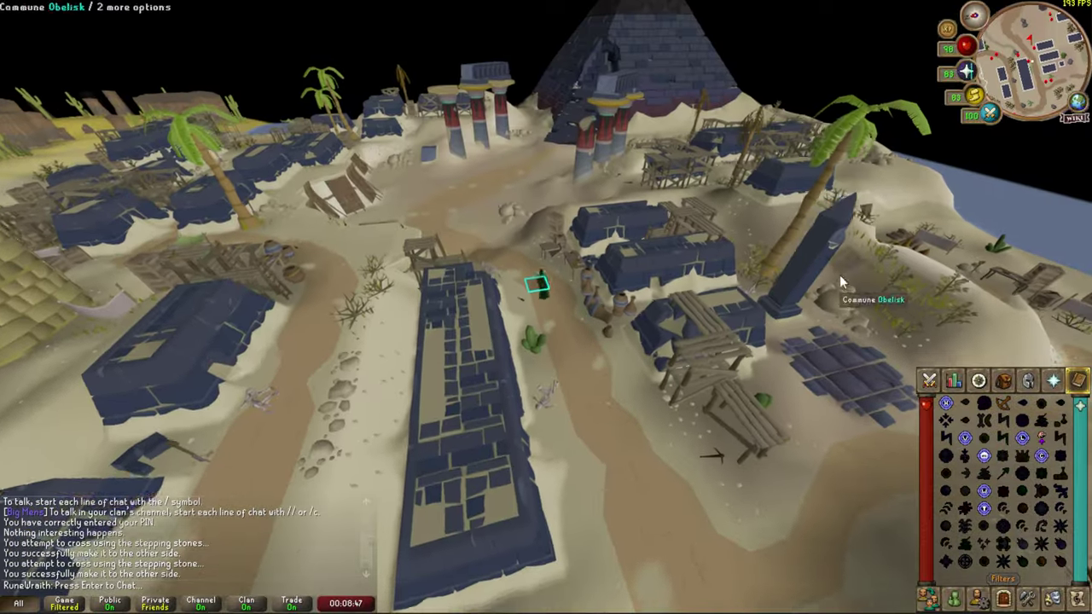
right_click(840, 275)
right_click(885, 367)
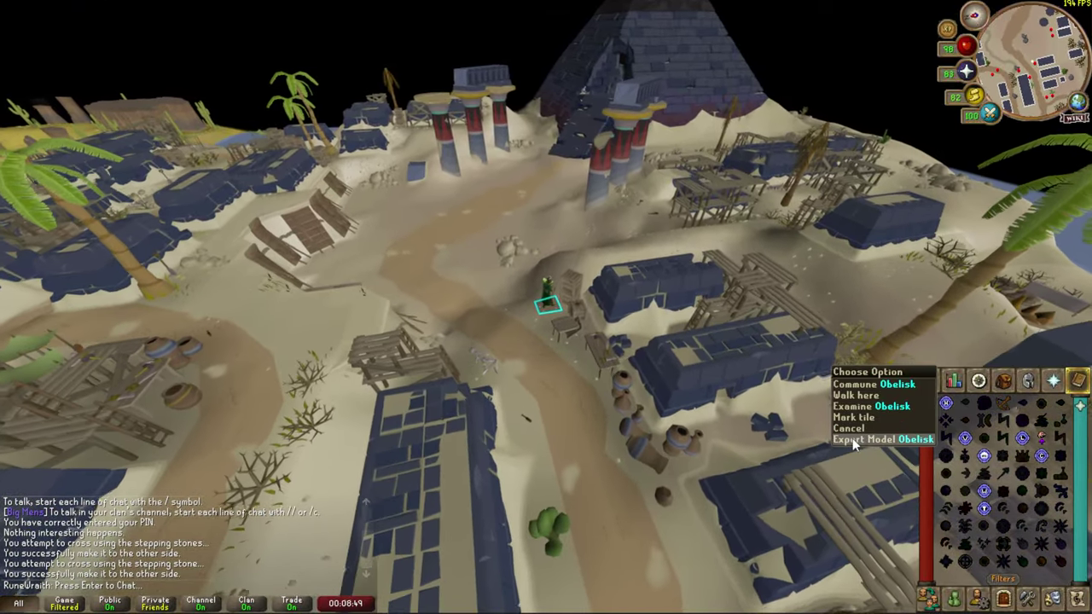
right_click(613, 113)
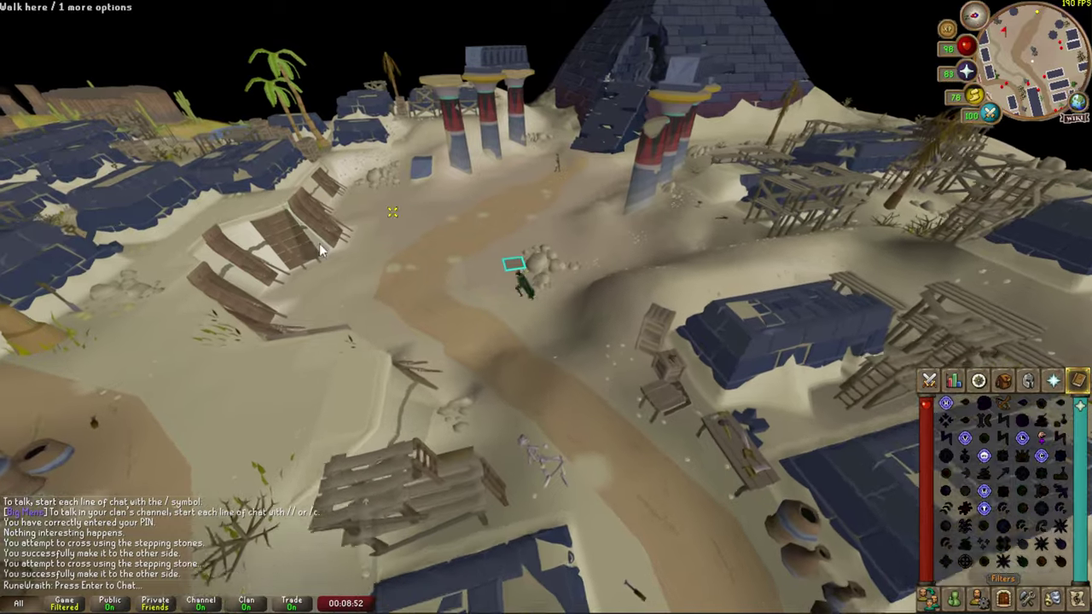
right_click(322, 250)
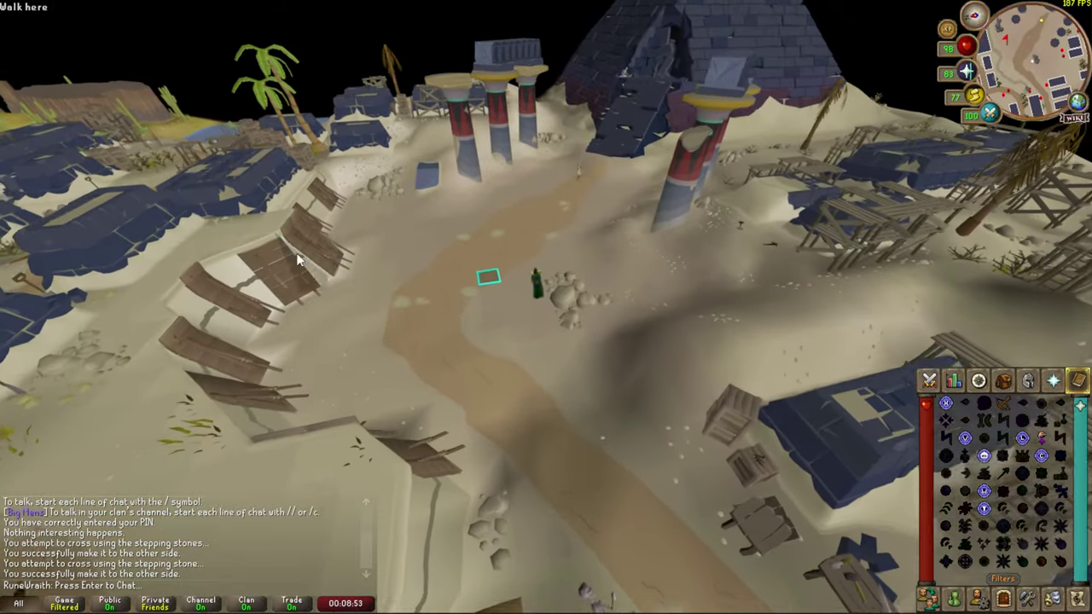
right_click(316, 264)
right_click(367, 153)
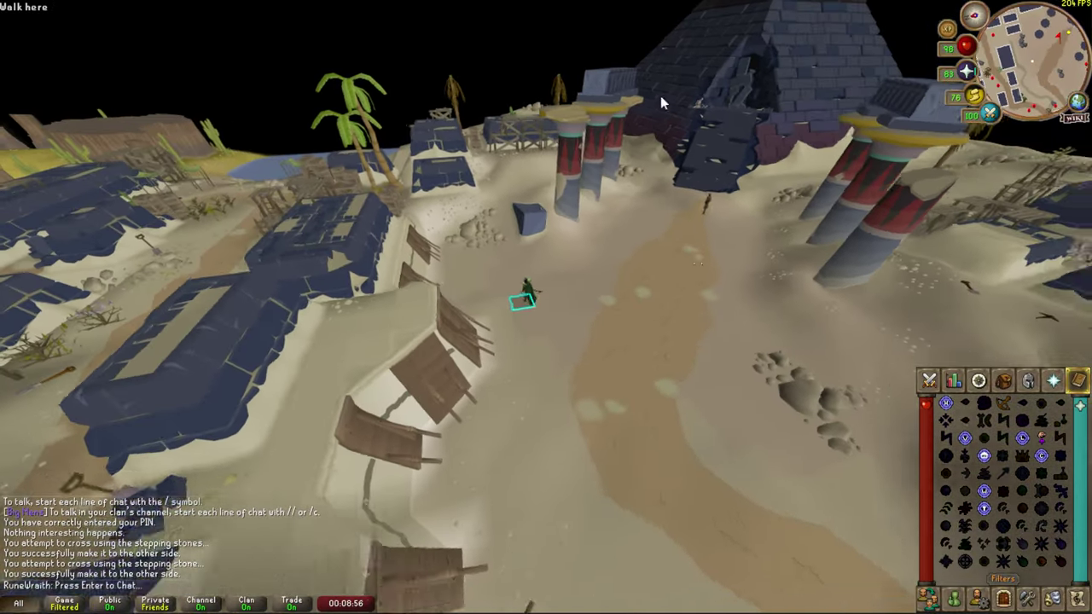
right_click(619, 83)
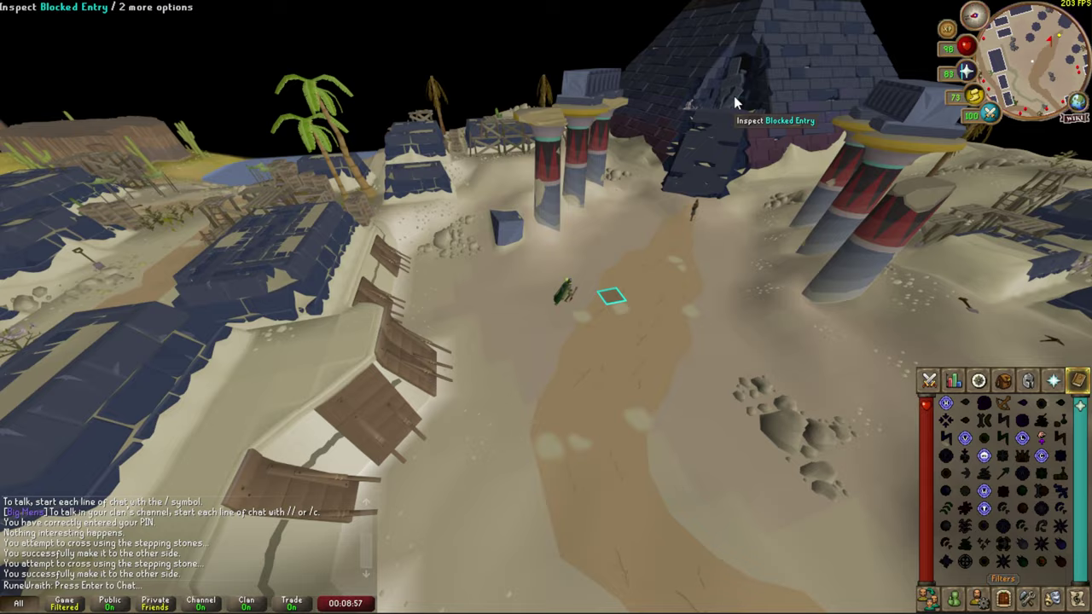
right_click(732, 101)
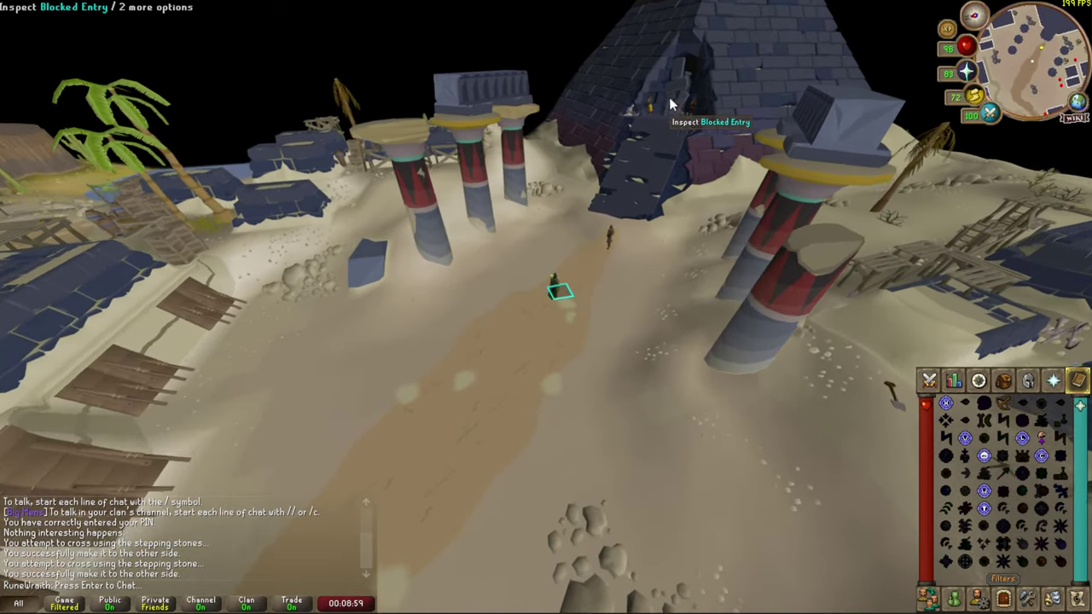
right_click(676, 102)
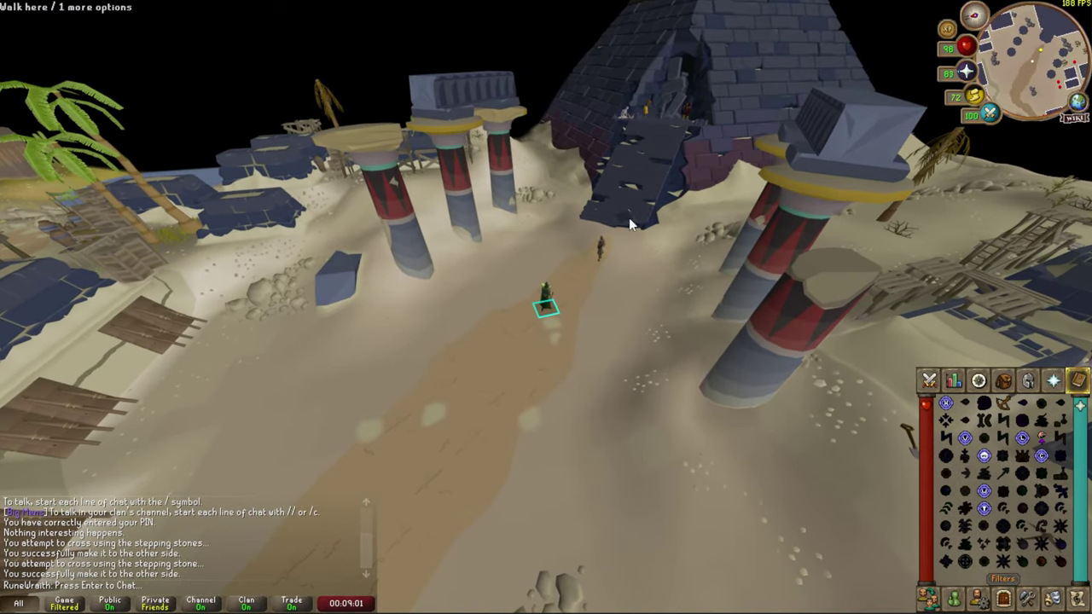
Walk the character to Maisa and mark the tile they stand on.
right_click(600, 245)
click(572, 265)
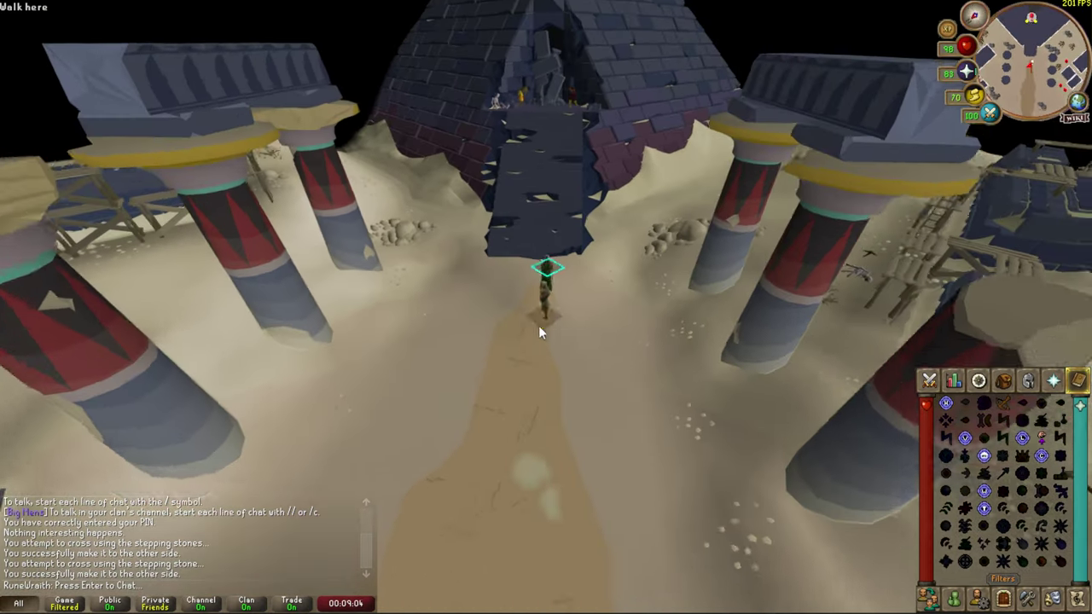
right_click(545, 333)
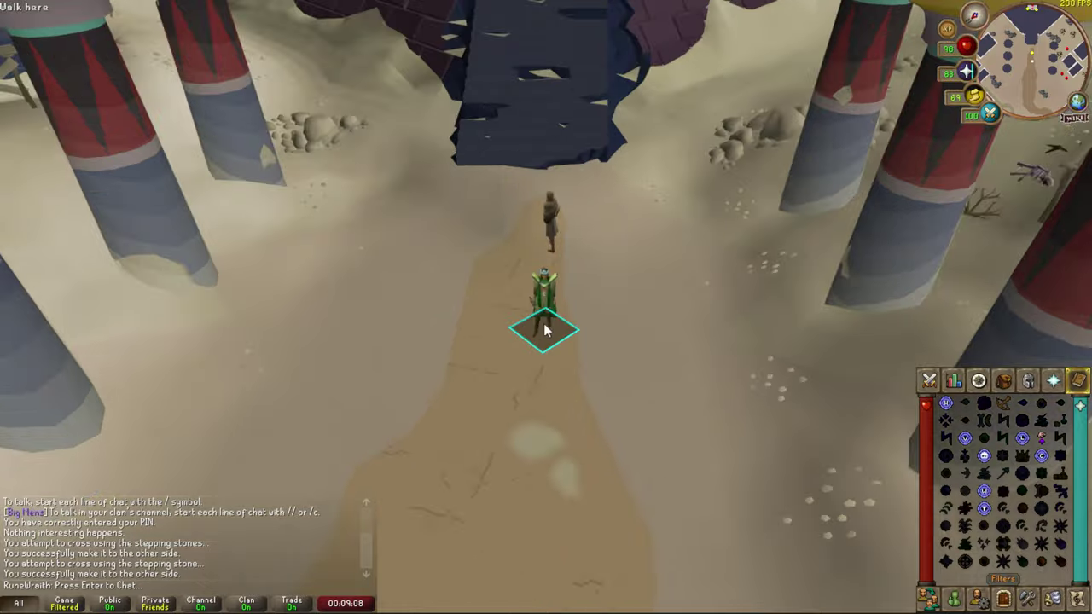
right_click(545, 312)
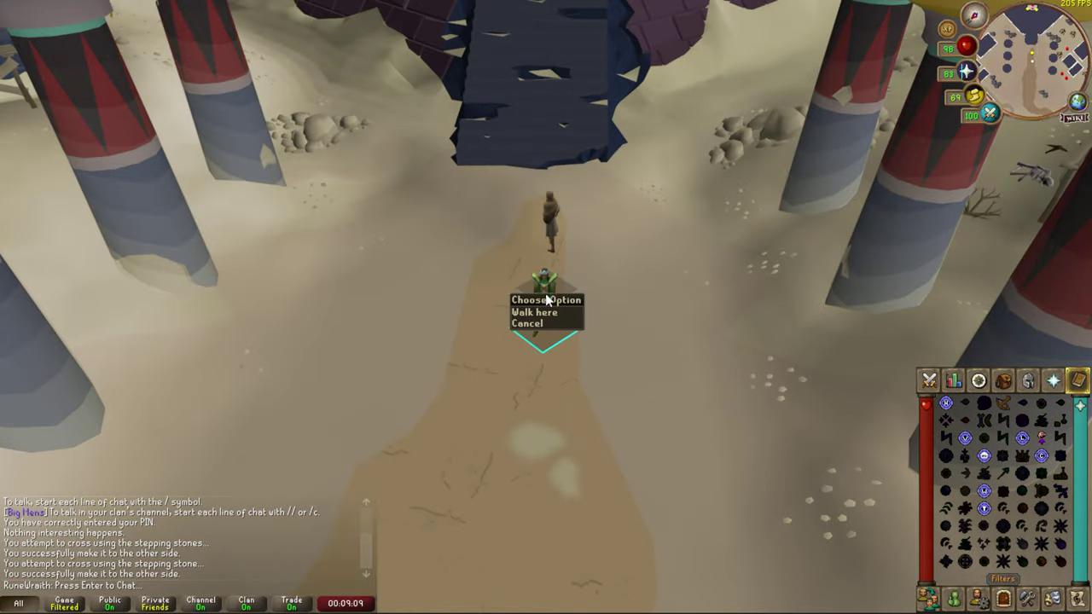
click(529, 340)
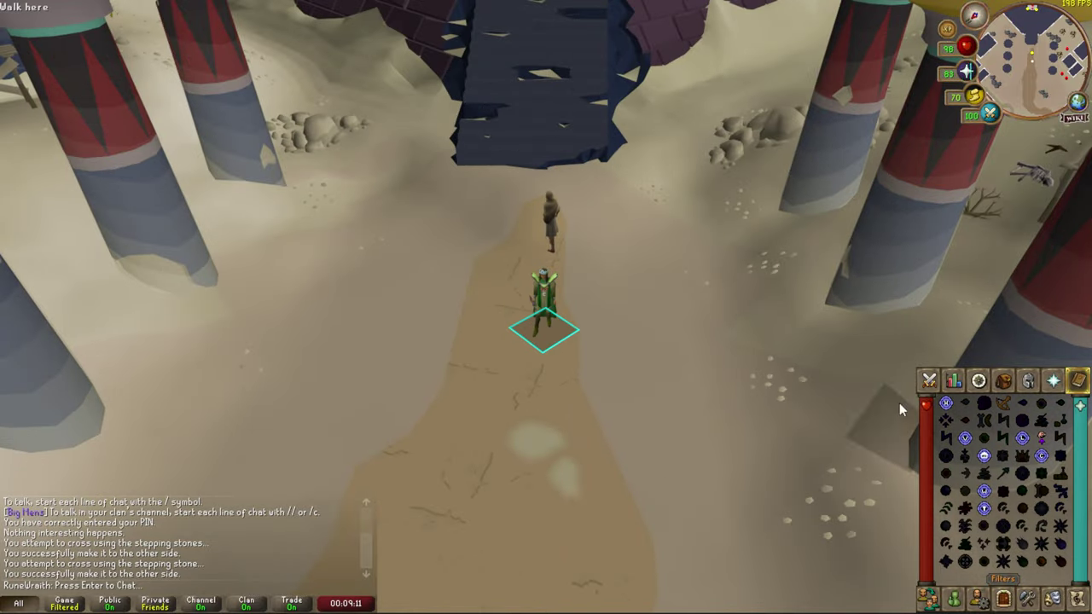
Check the Worn Equipment menu for the player model Export option.
scroll(715, 390, up, 3)
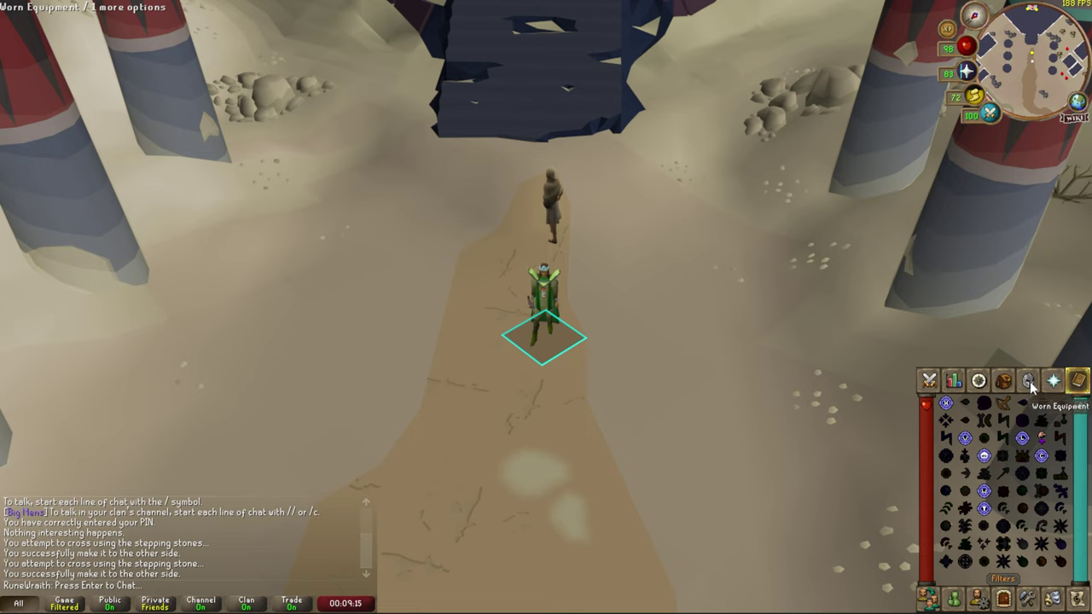
right_click(1029, 384)
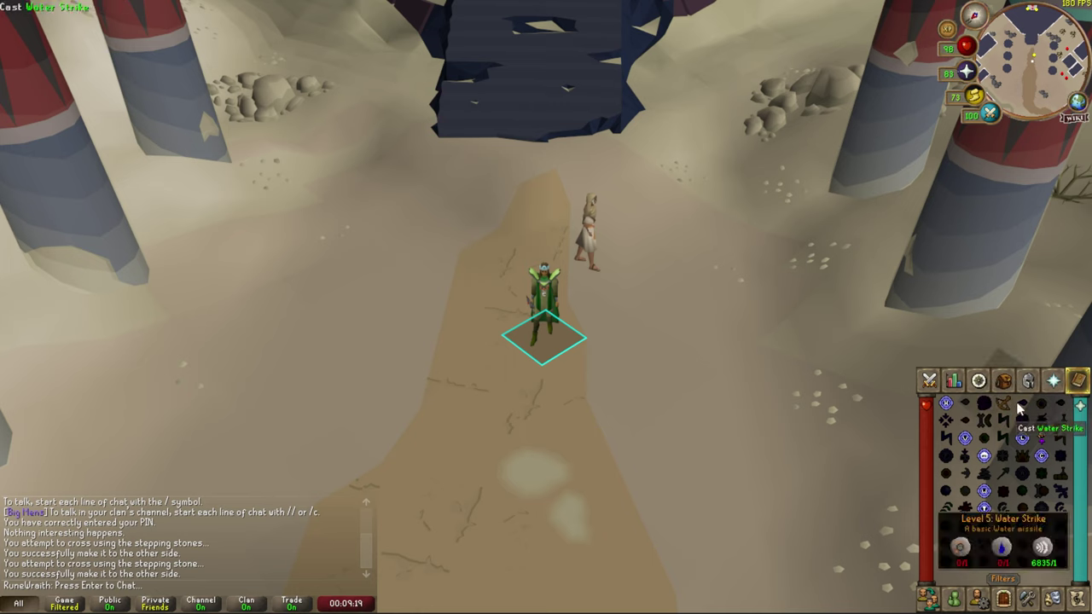
scroll(603, 371, up, 5)
Face the character's front, perform a dance emote, and check the player export option.
mouse_move(598, 407)
middle_down()
mouse_move(608, 439)
mouse_move(599, 419)
mouse_move(525, 399)
mouse_move(620, 395)
mouse_move(590, 395)
middle_up()
key(Left)
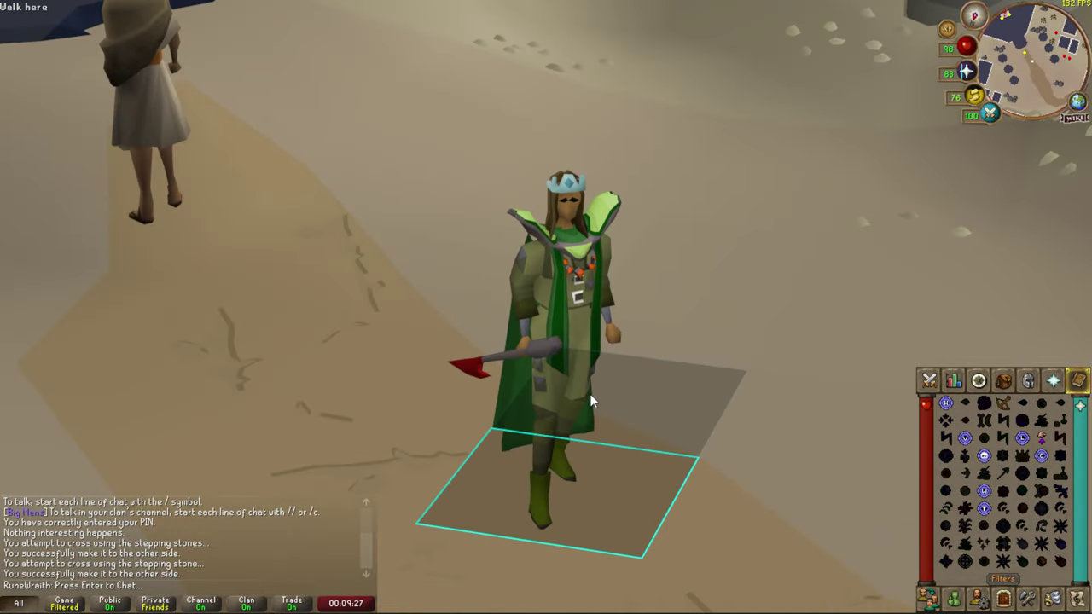
middle_drag(592, 398, 708, 383)
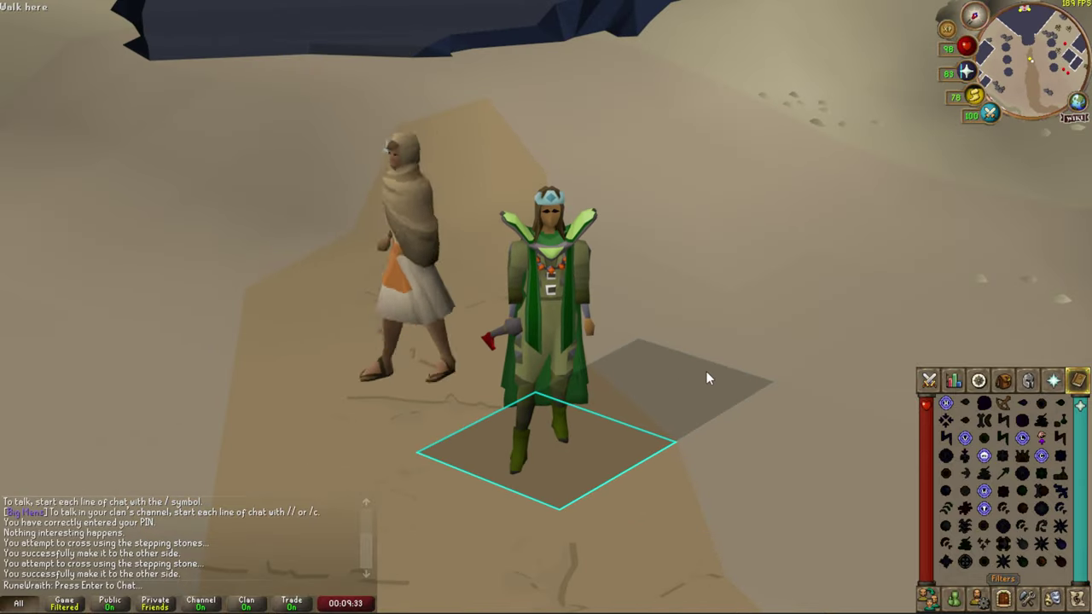
click(1052, 599)
click(1013, 491)
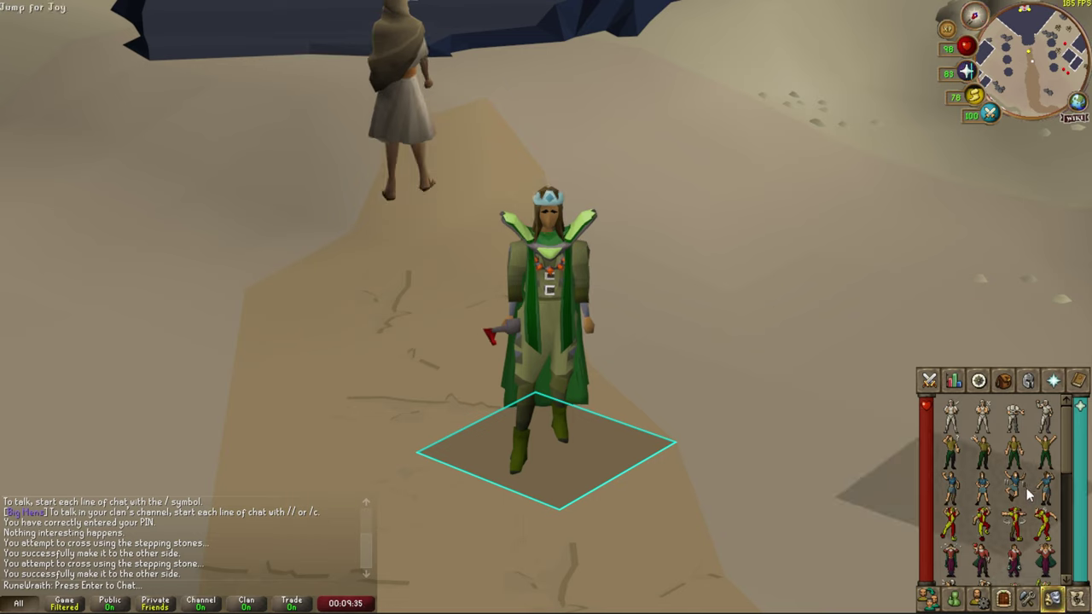
right_click(1028, 381)
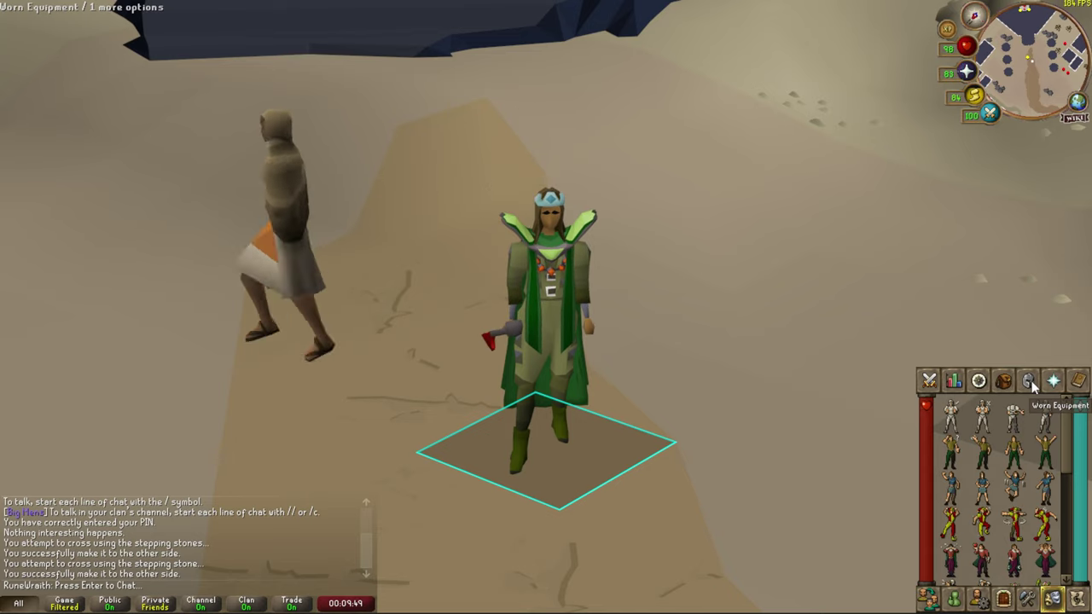
right_click(1032, 380)
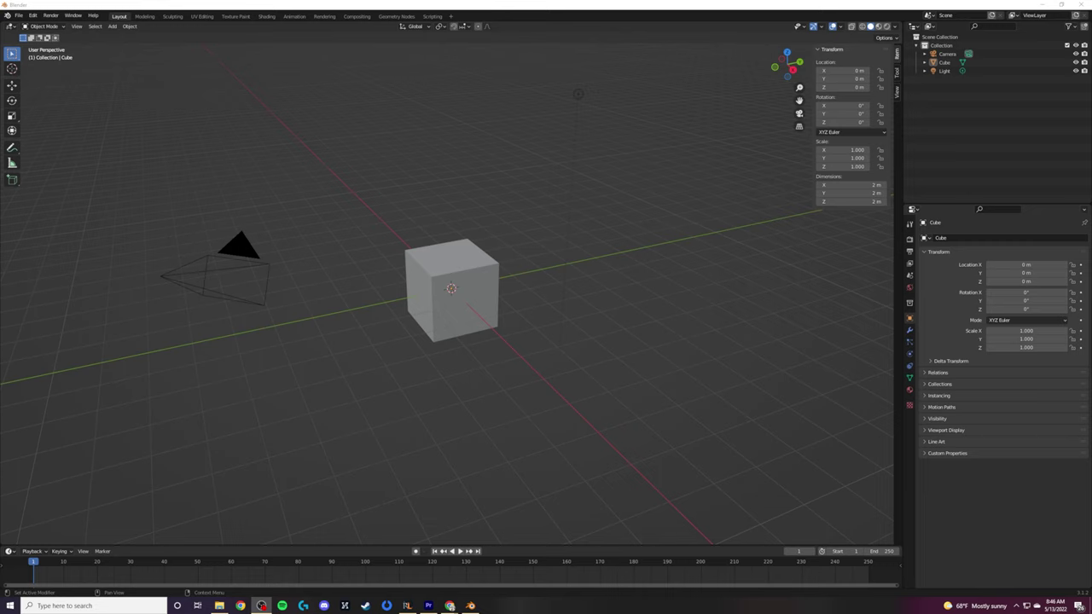
Select the Camera, Cube and Light in Blender's Outliner.
click(947, 54)
click(945, 62)
click(947, 72)
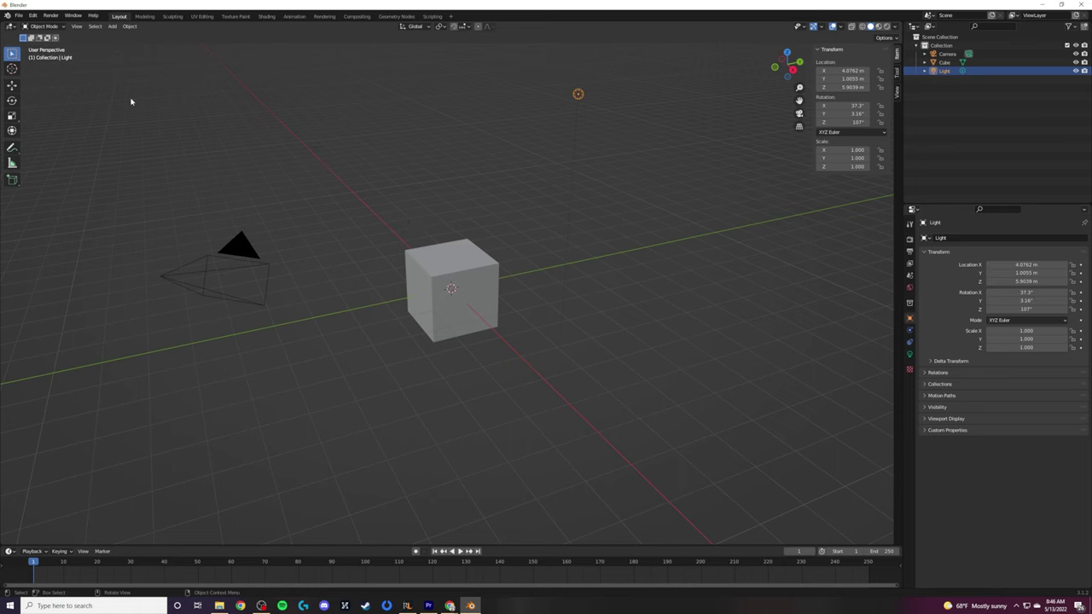
Start a Wavefront (.obj) import from the File > Import menu.
click(18, 15)
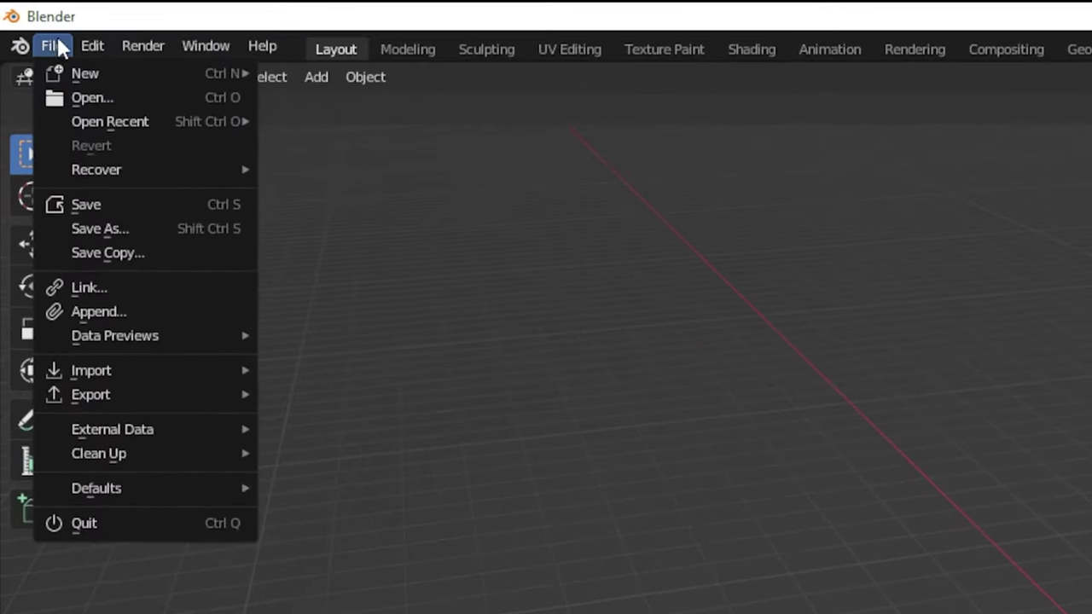
mouse_move(99, 376)
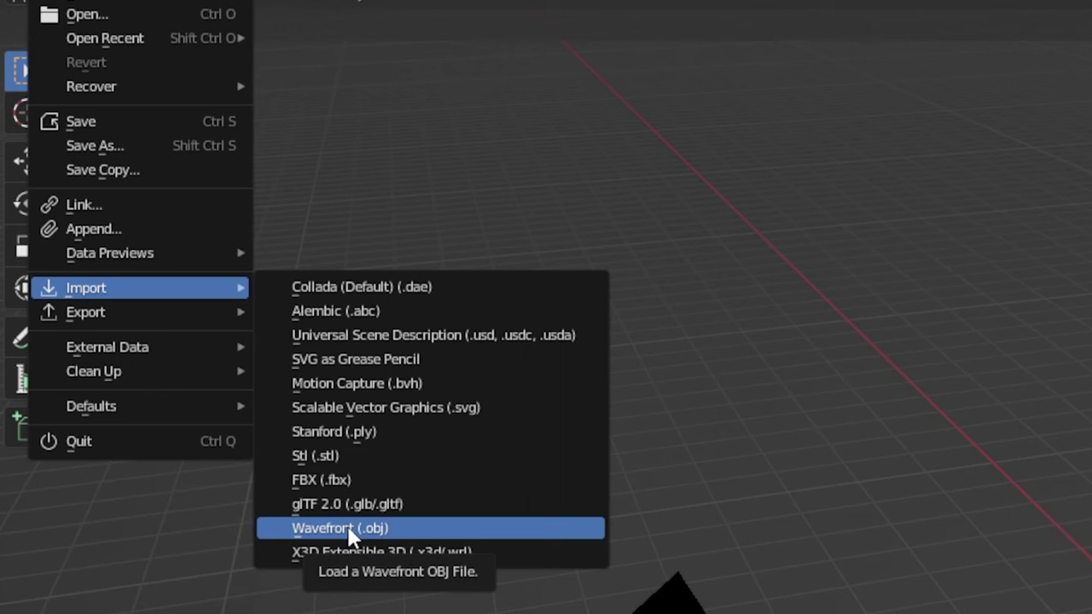
click(347, 527)
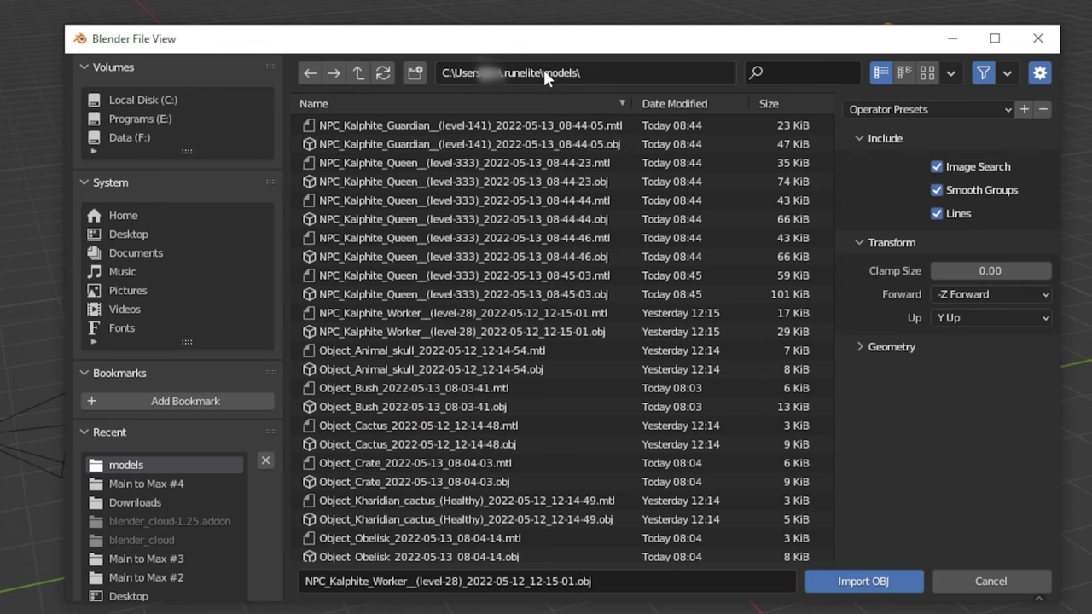
Point the import browser to .runelite\models and import the 08-44-23 Kalphite Queen OBJ.
click(543, 69)
key(Escape)
click(604, 75)
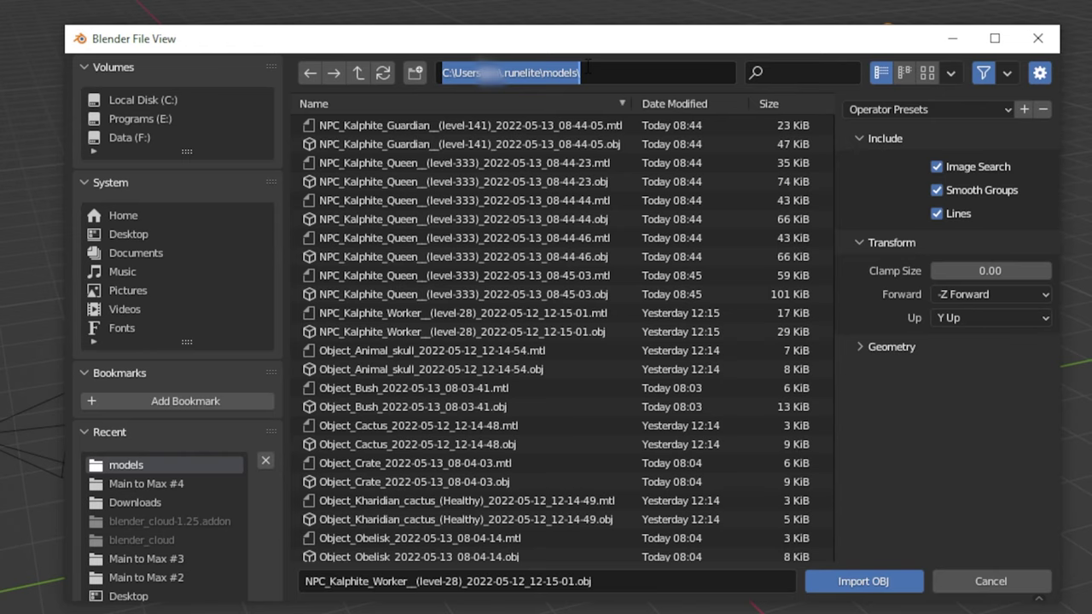
click(587, 68)
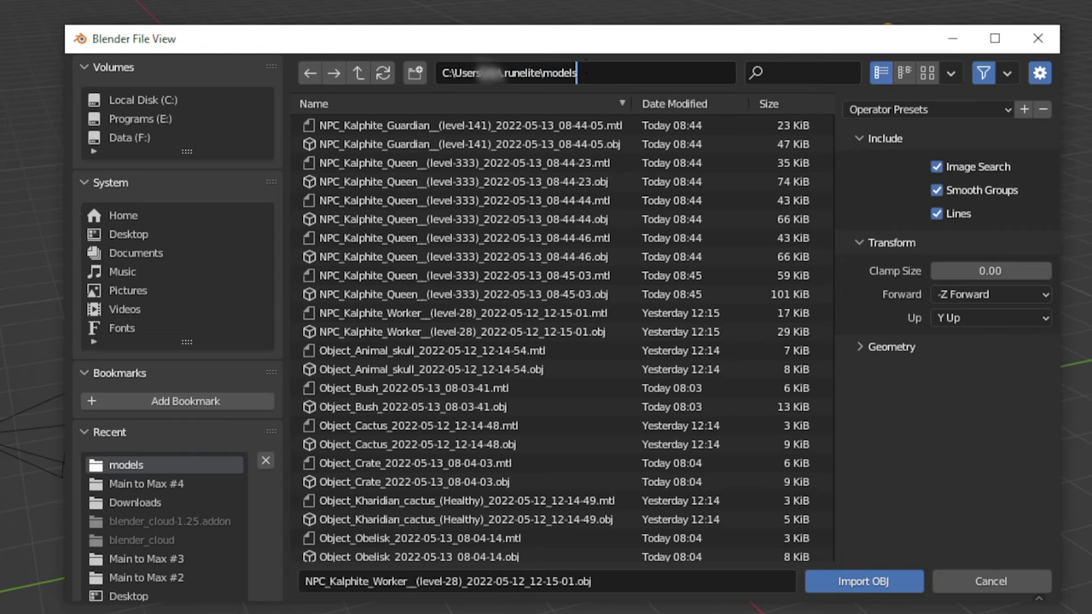
key(ctrl+shift+Left)
key(shift+Left)
key(shift+Right)
key(End)
key(Return)
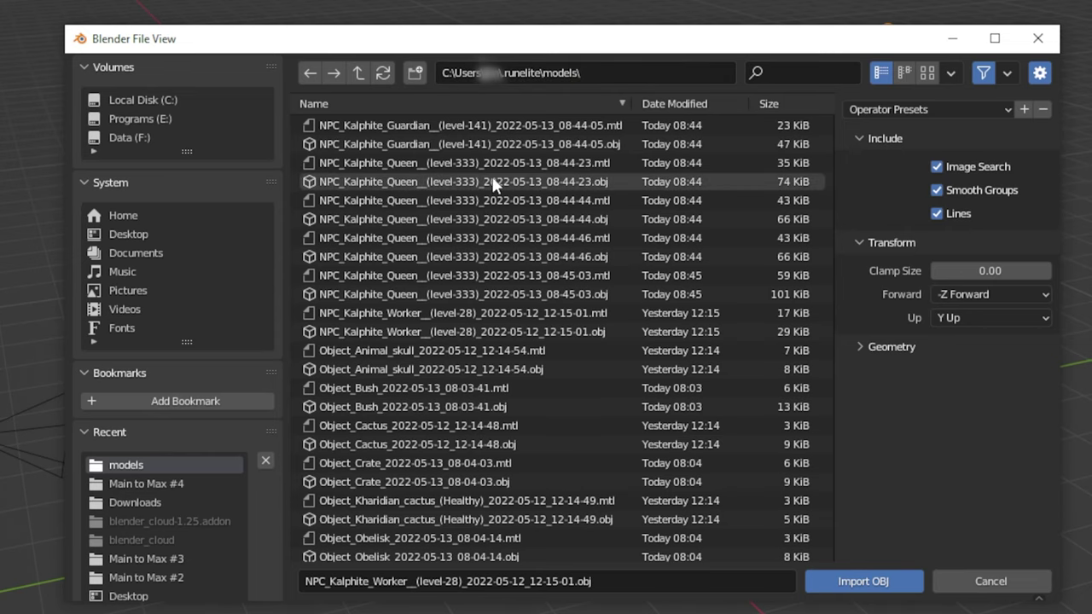
double_click(481, 181)
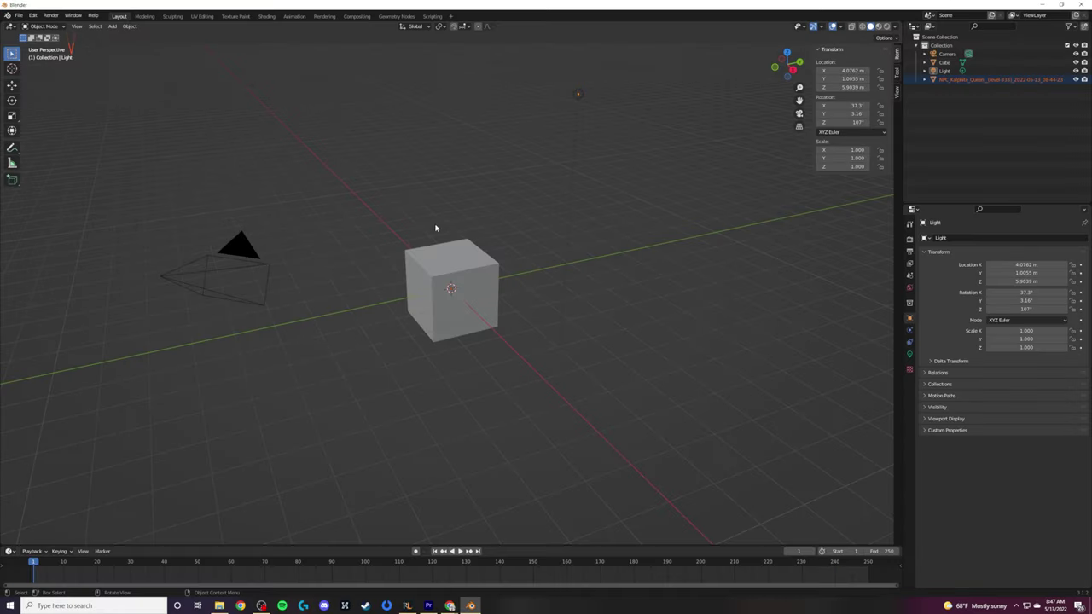
Zoom out to the giant Kalphite Queen, scale it down over the cube, then select the cube.
scroll(460, 222, down, 2)
scroll(460, 222, down, 4)
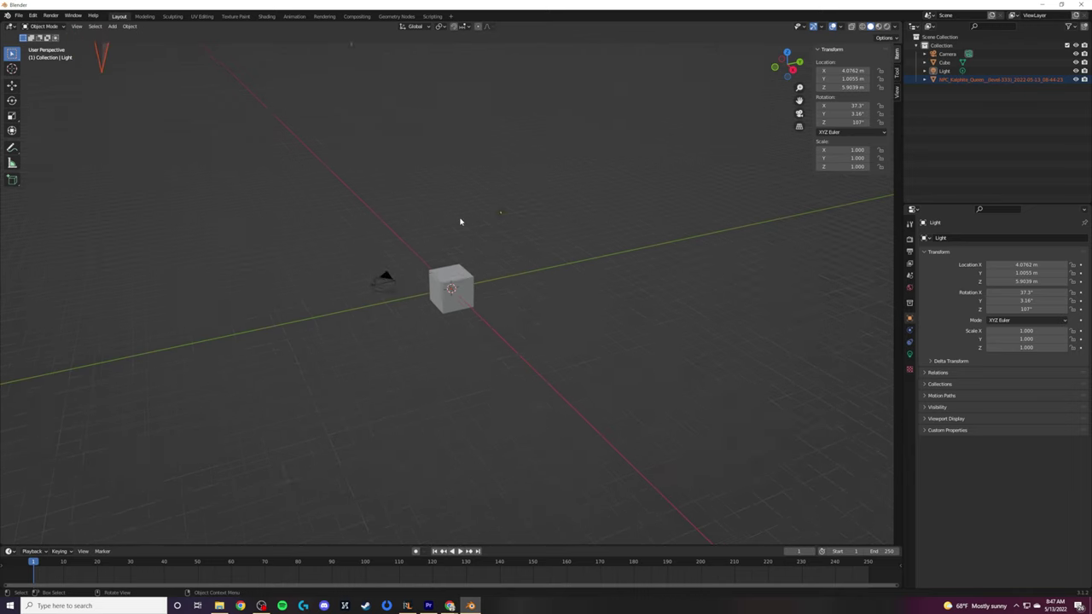
scroll(460, 222, down, 8)
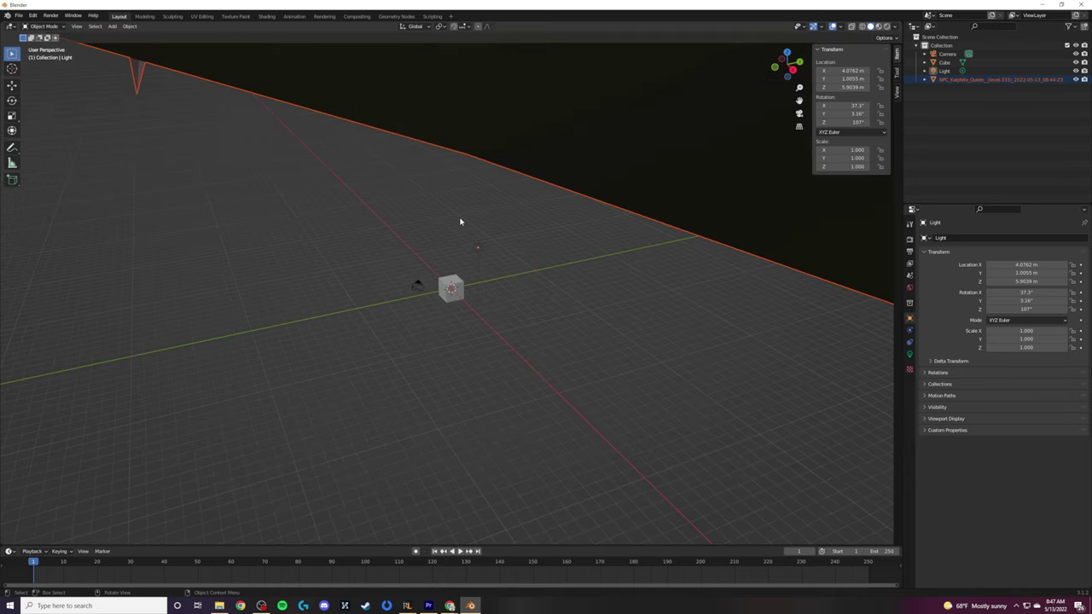
scroll(460, 222, down, 10)
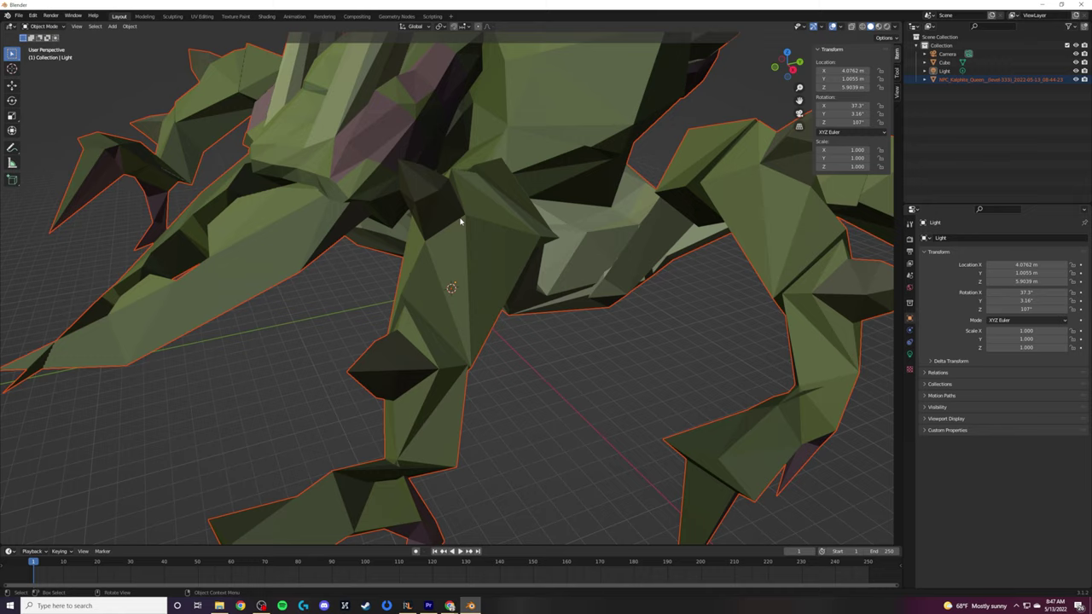
scroll(460, 222, up, 8)
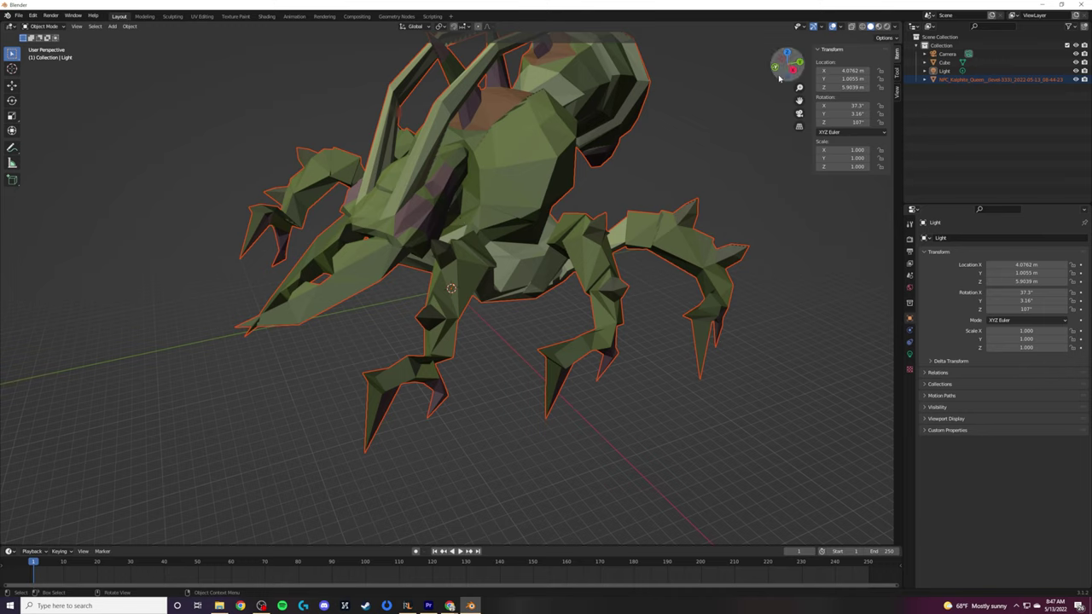
key(s)
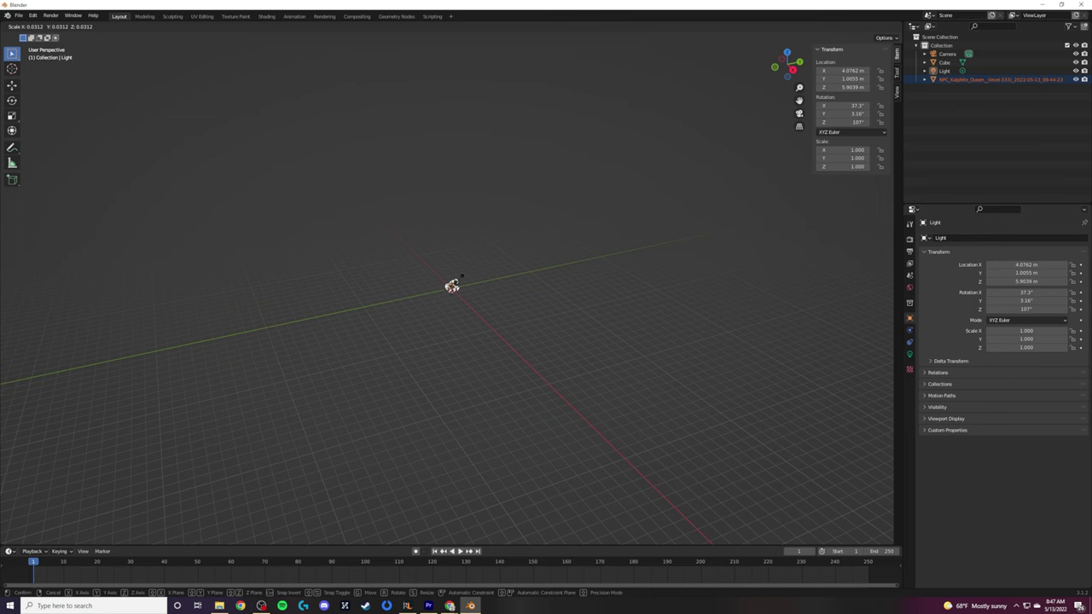
right_click(457, 281)
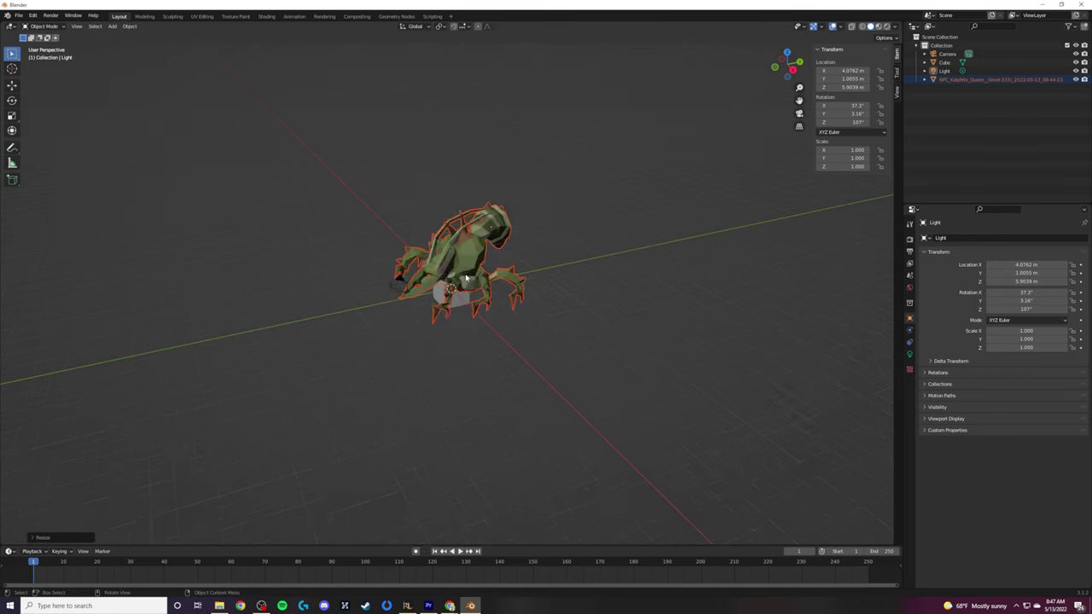
scroll(467, 269, up, 4)
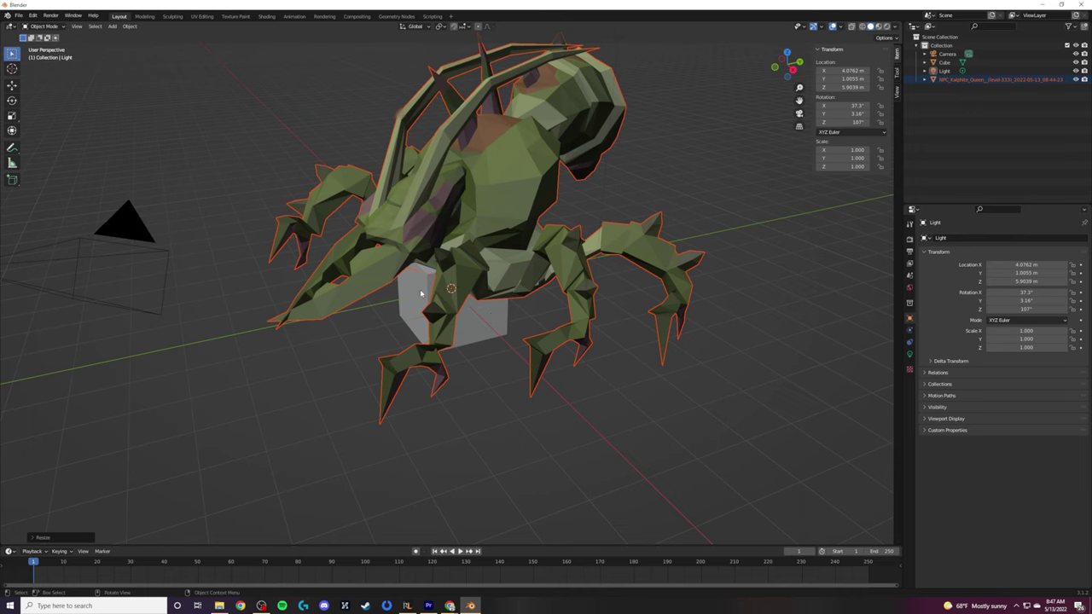
click(416, 294)
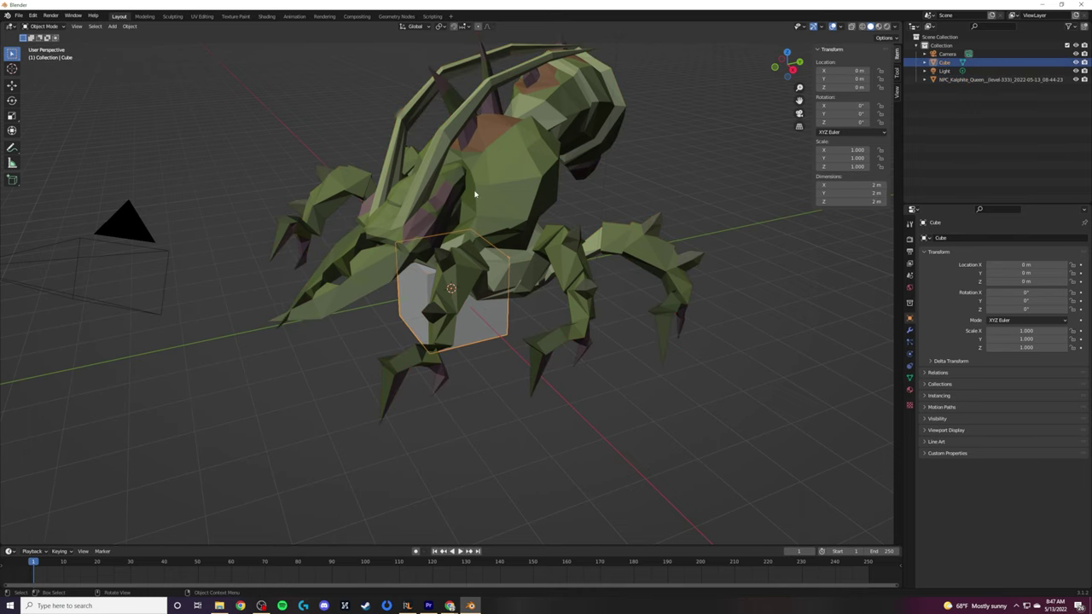